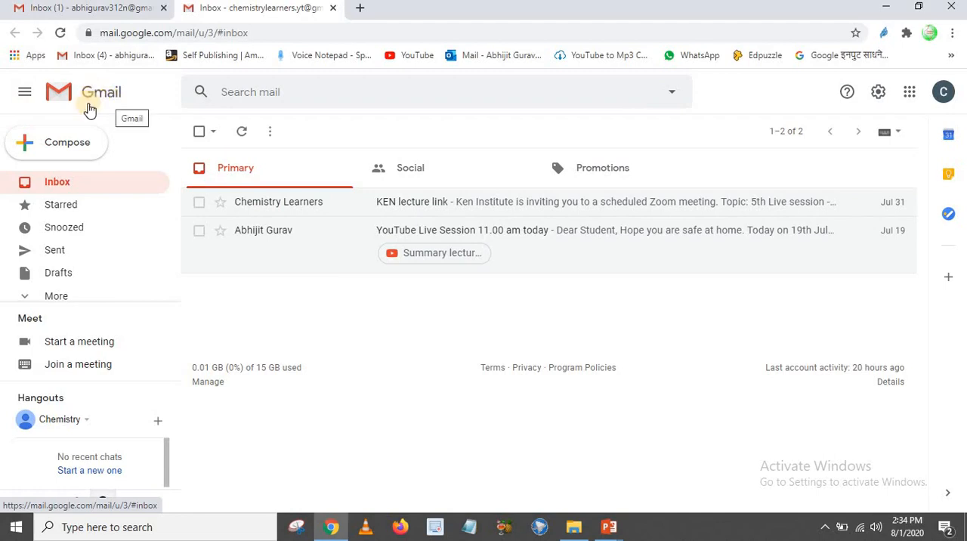
Switch from Gmail to Google Drive for the same account
left_click(907, 92)
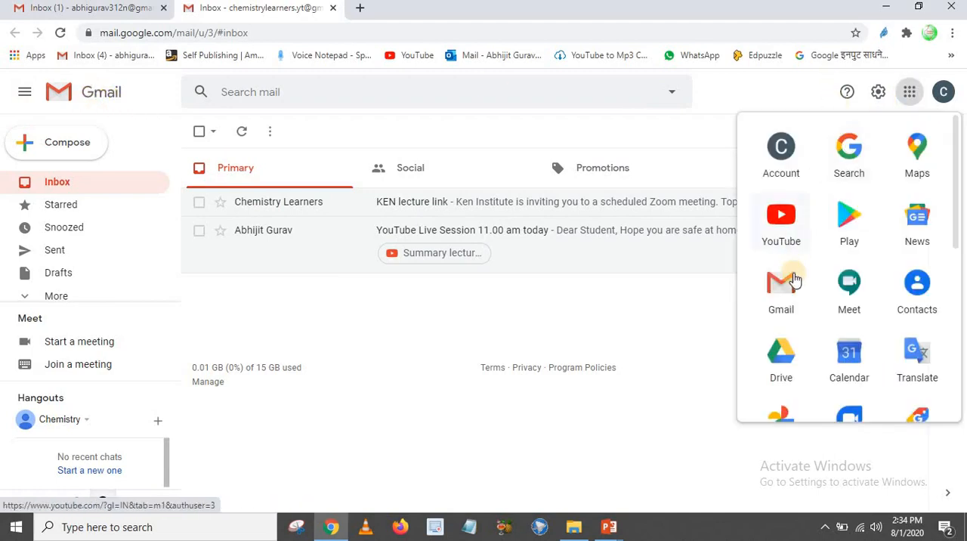
scroll(879, 313, "down", 1)
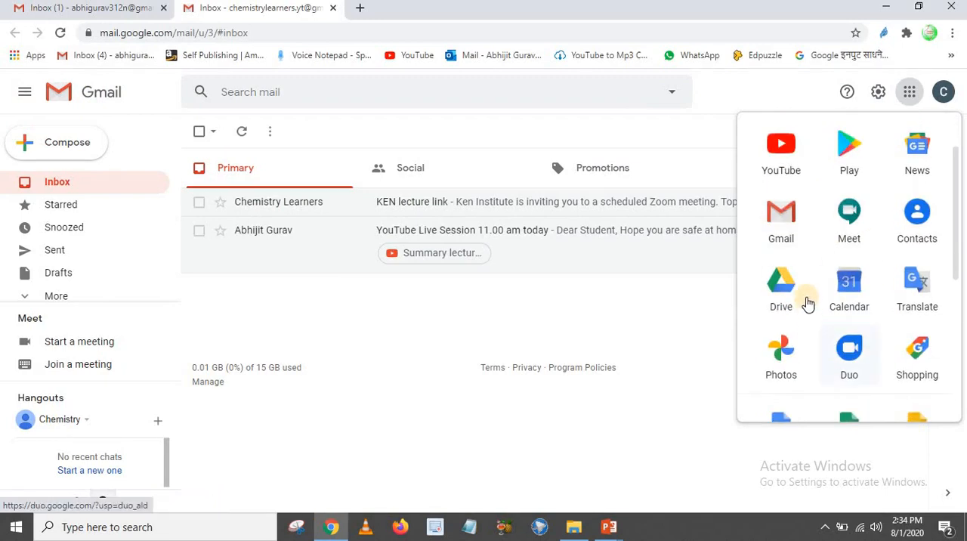
left_click(783, 285)
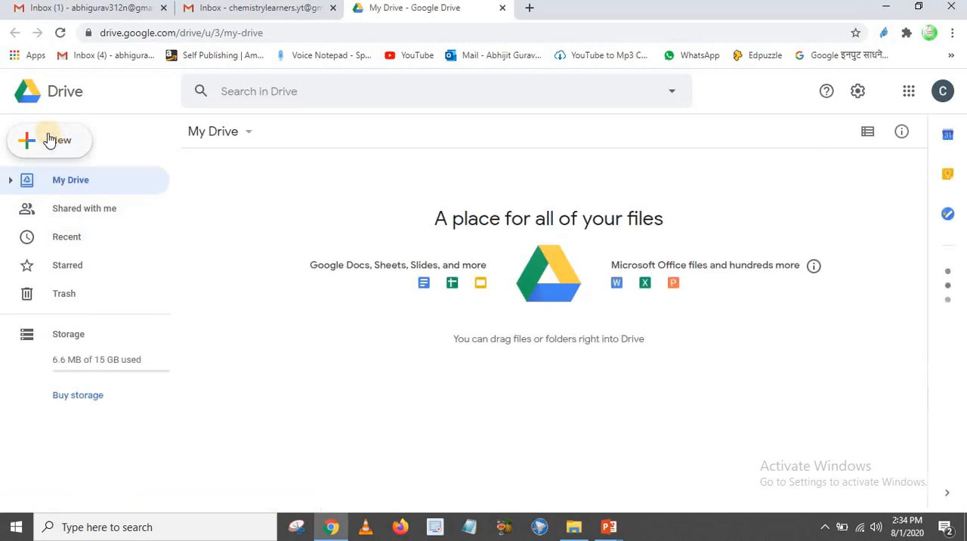
Create a new blank Google Form in My Drive
left_click(49, 140)
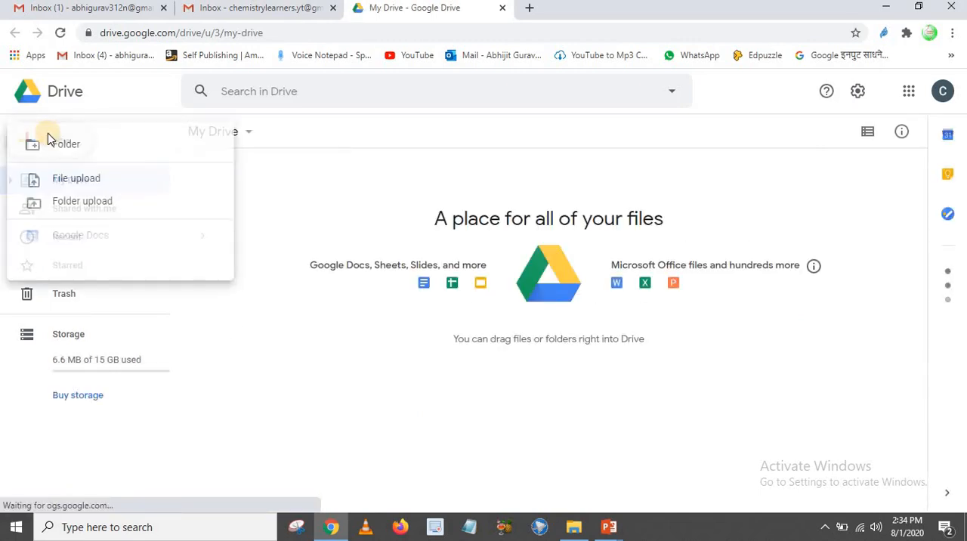
mouse_move(65, 304)
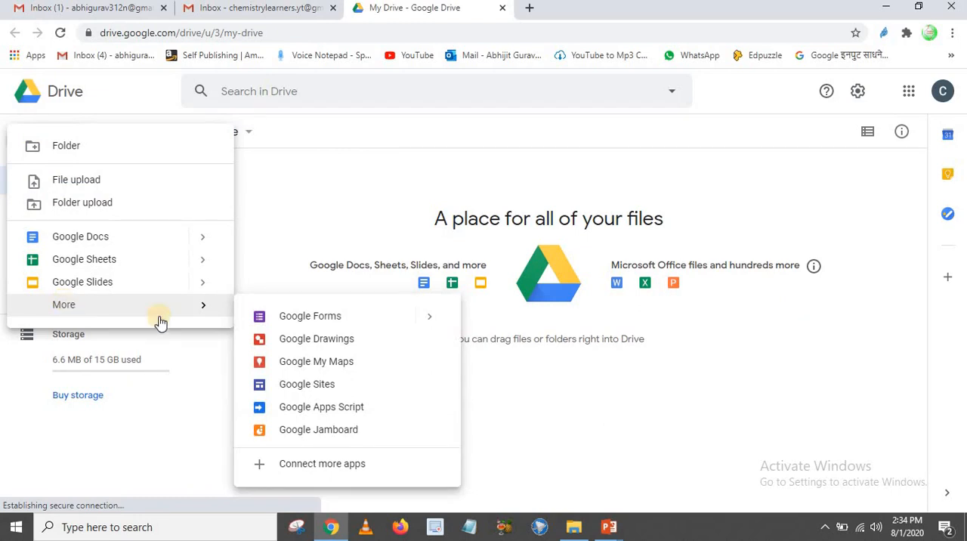
left_click(330, 318)
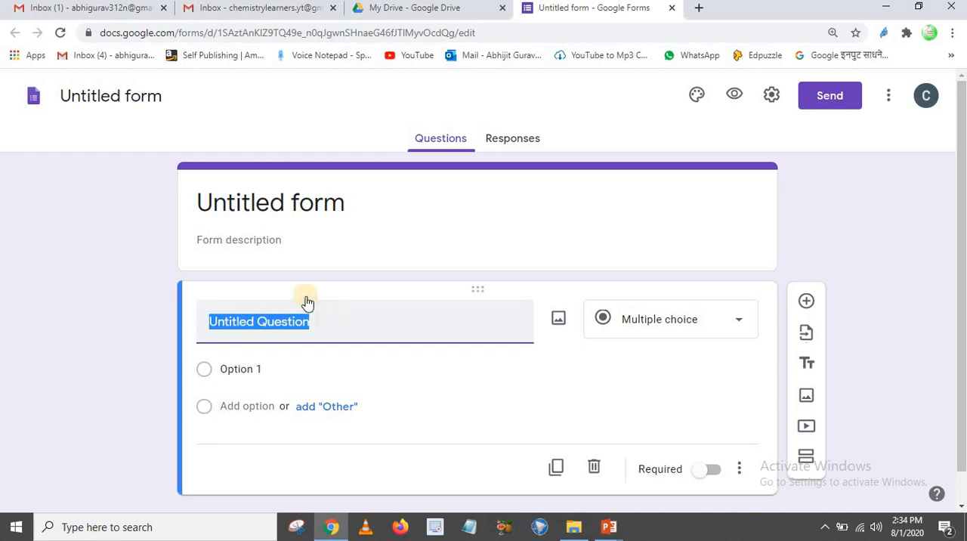
Rename the form file as "Google sample quiz" and apply the same text to the form's heading
left_click(137, 104)
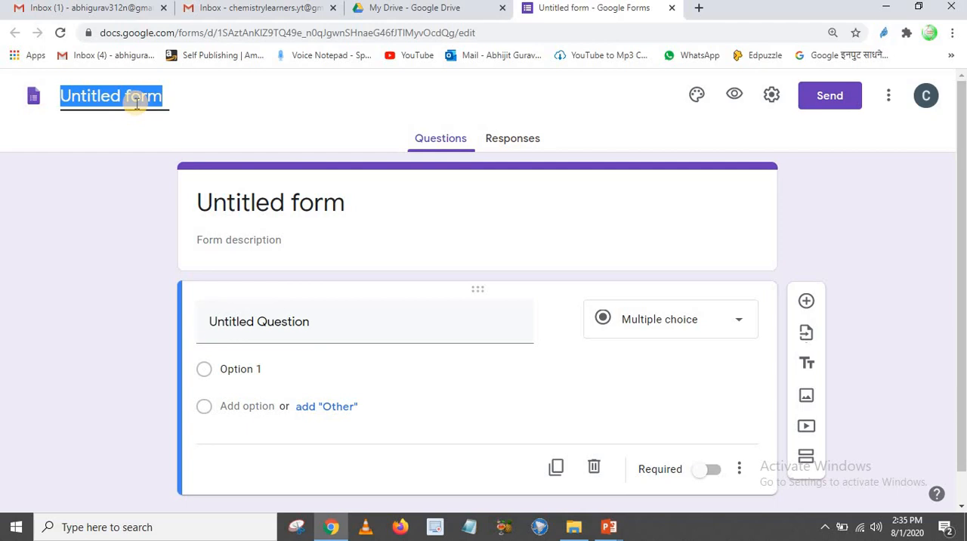
type("Go")
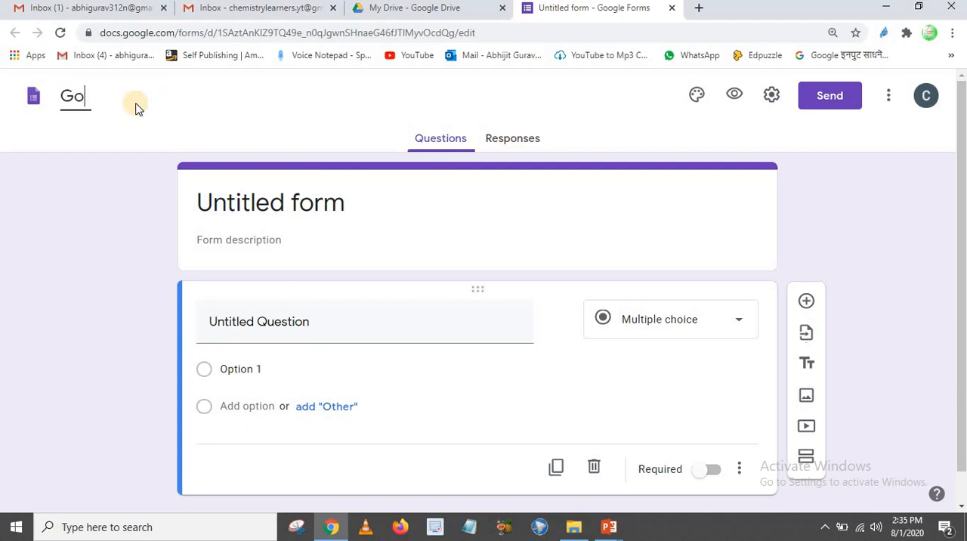
type("ogle sample quiz")
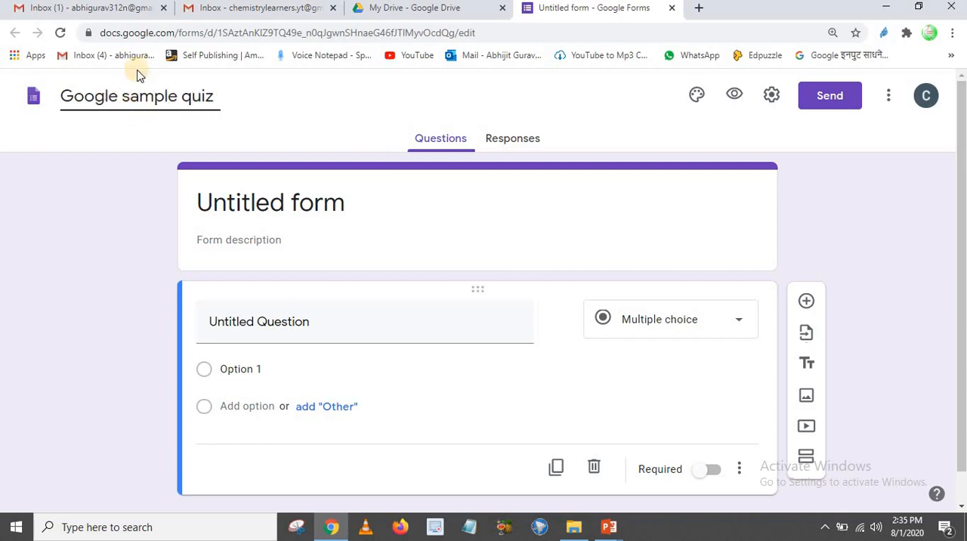
left_click(502, 222)
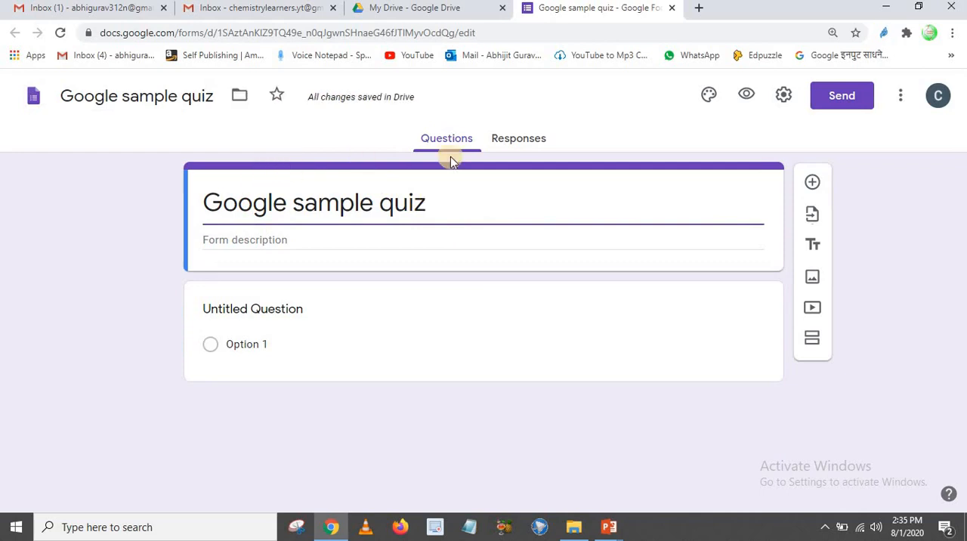
Set the form to collect email addresses, always send response receipts, limit to 1 response, and let respondents see summary charts and text responses
left_click(788, 94)
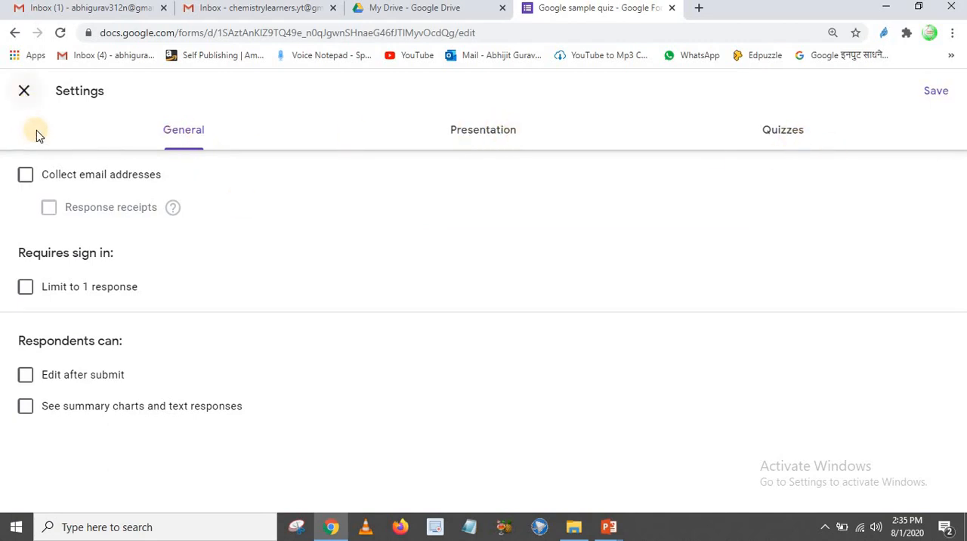
left_click(25, 175)
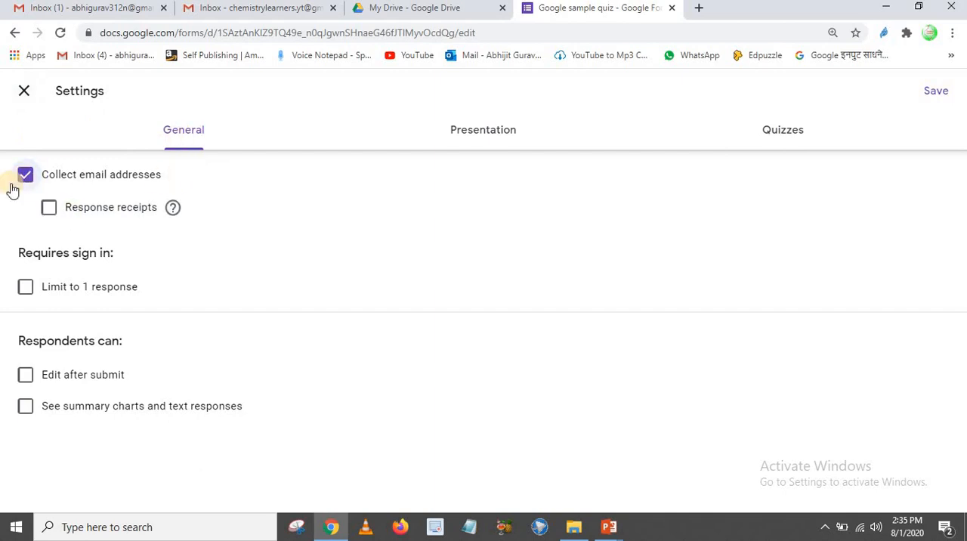
left_click(48, 207)
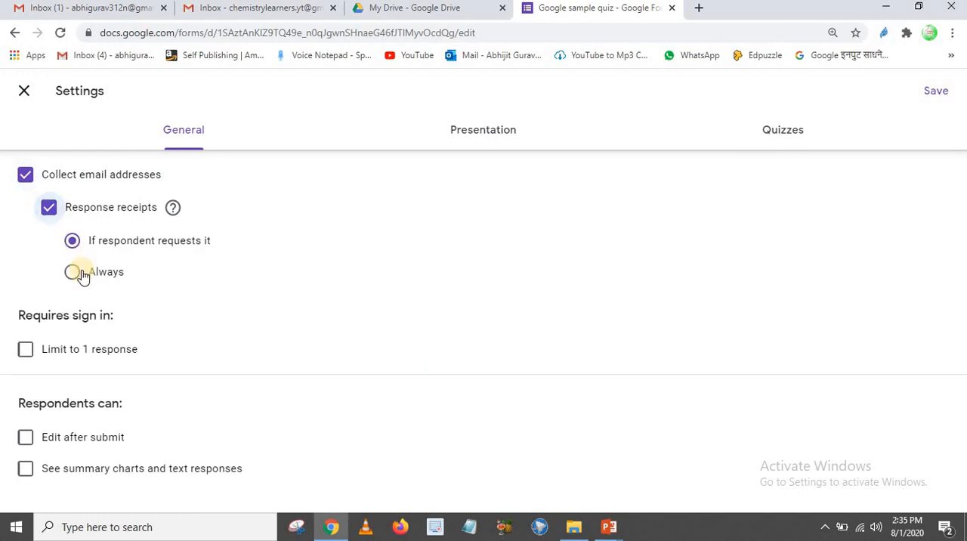
left_click(75, 273)
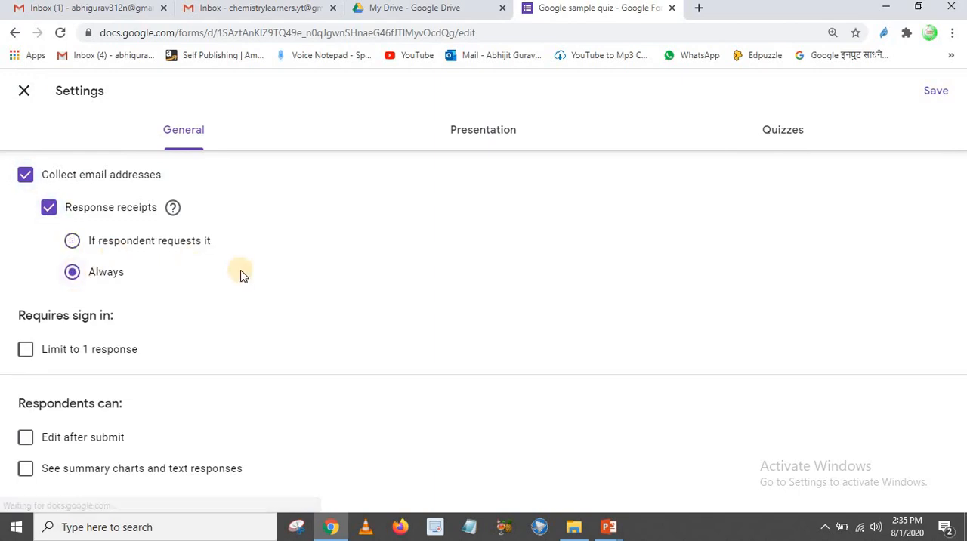
left_click(25, 351)
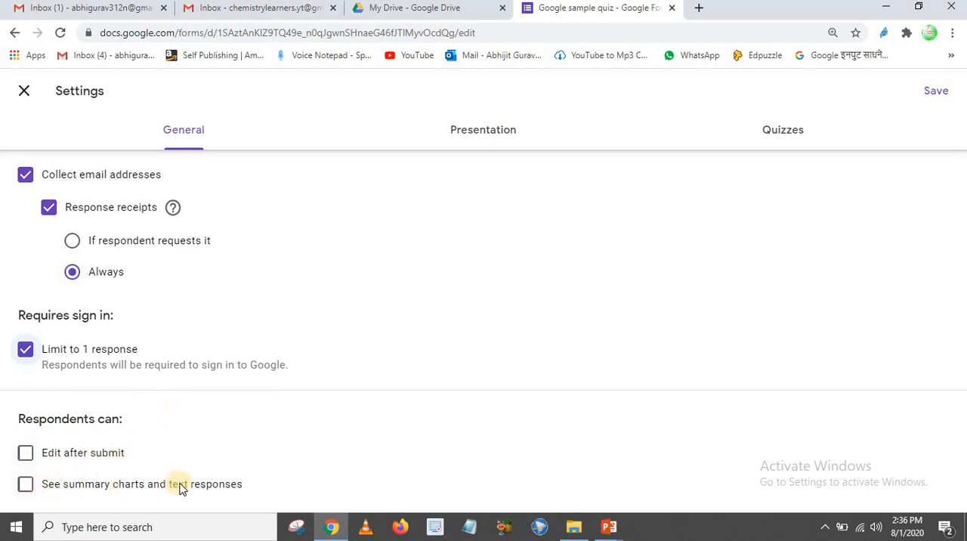
left_click(26, 485)
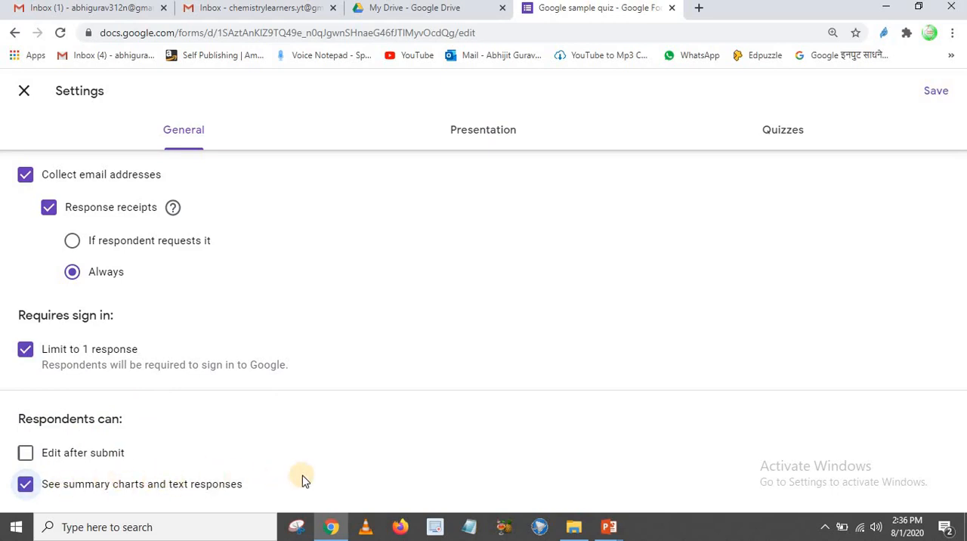
Enable the progress bar in the presentation settings and set the confirmation message to "Thank you for taking quiz."
left_click(477, 140)
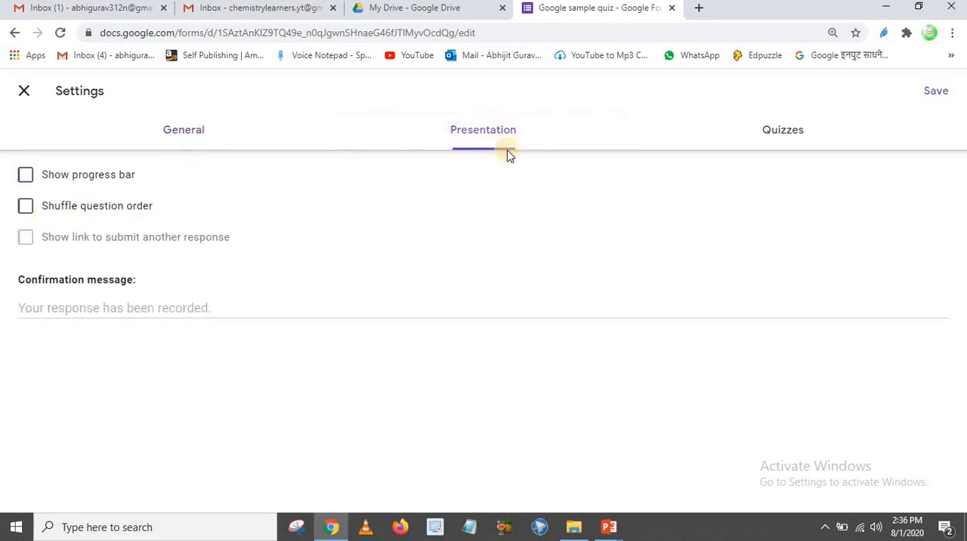
left_click(31, 177)
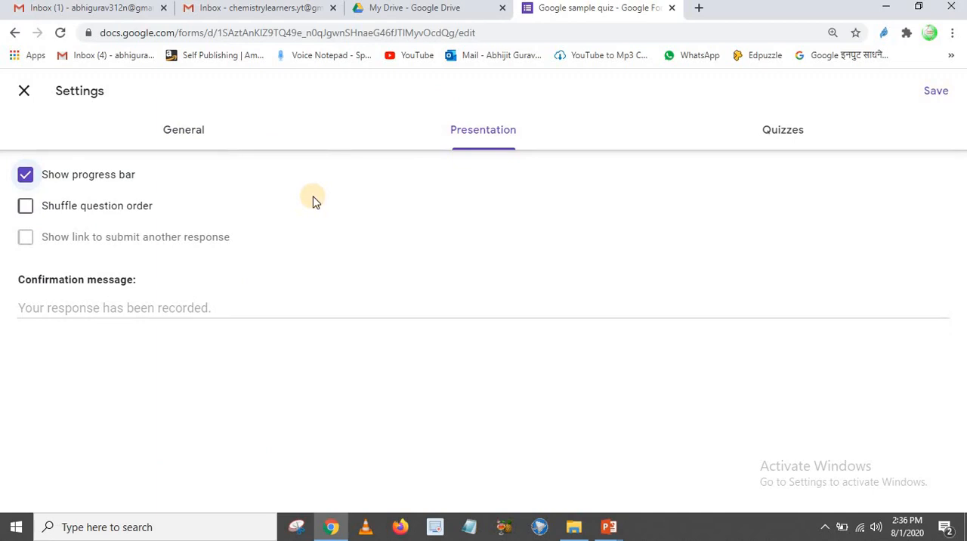
left_click(198, 307)
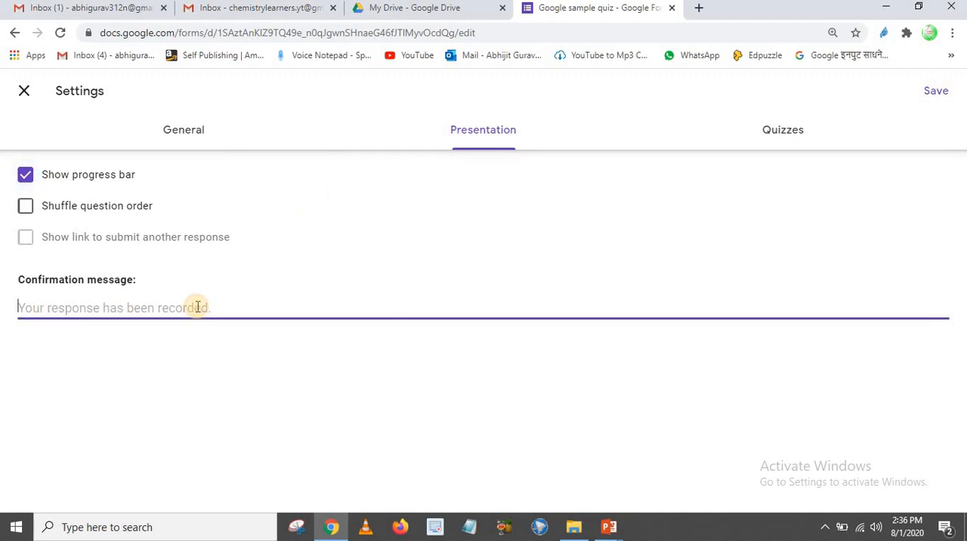
type("Thank")
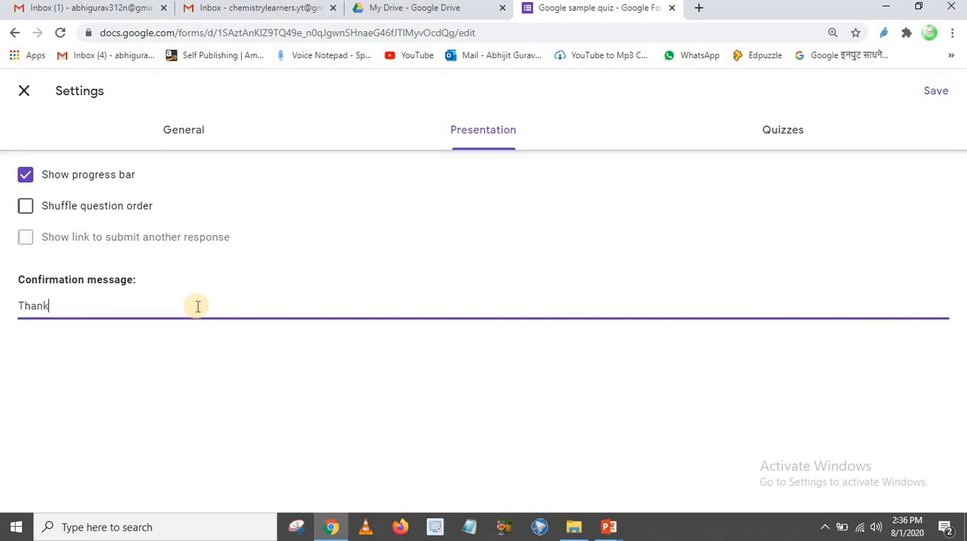
type(" you for taking quiz.")
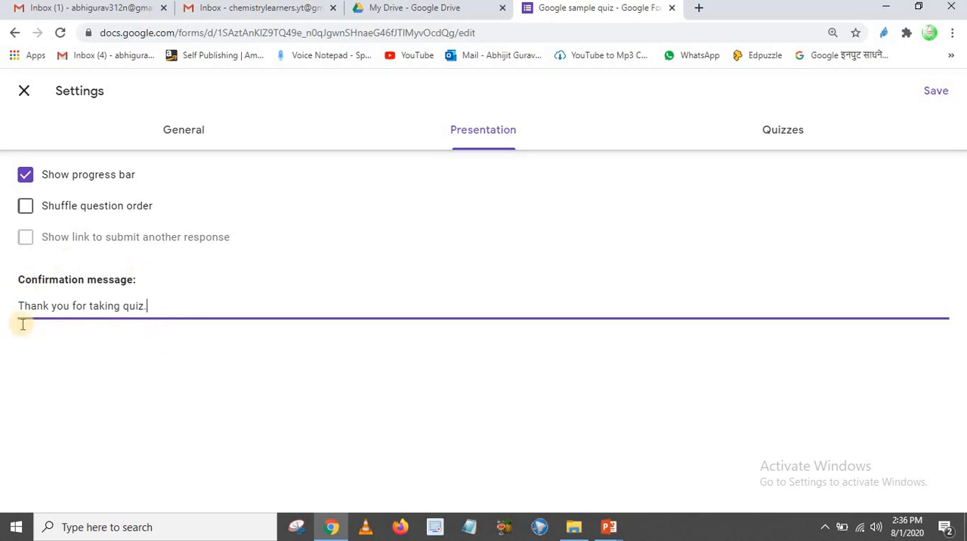
Make the form a quiz, keeping correct answers visible to respondents, and save the settings
left_click(775, 135)
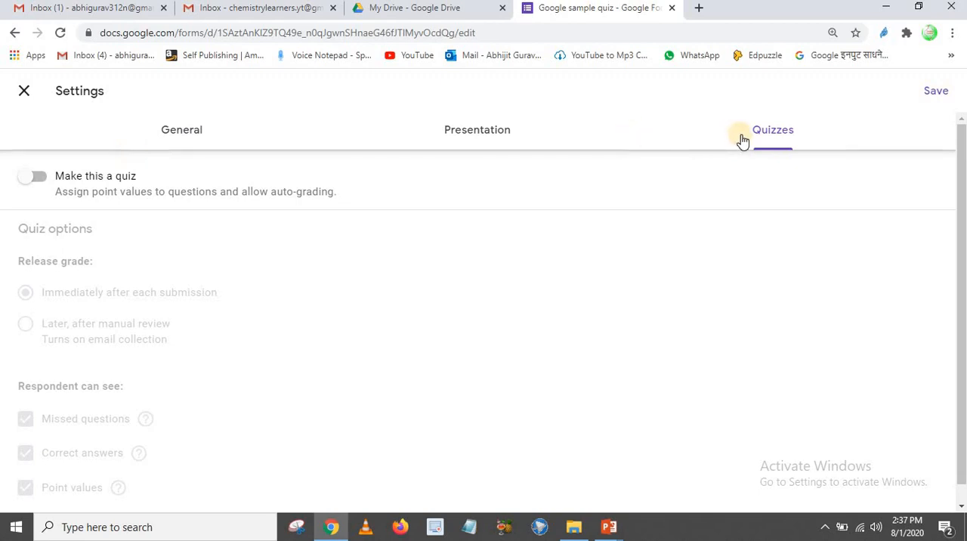
left_click(38, 178)
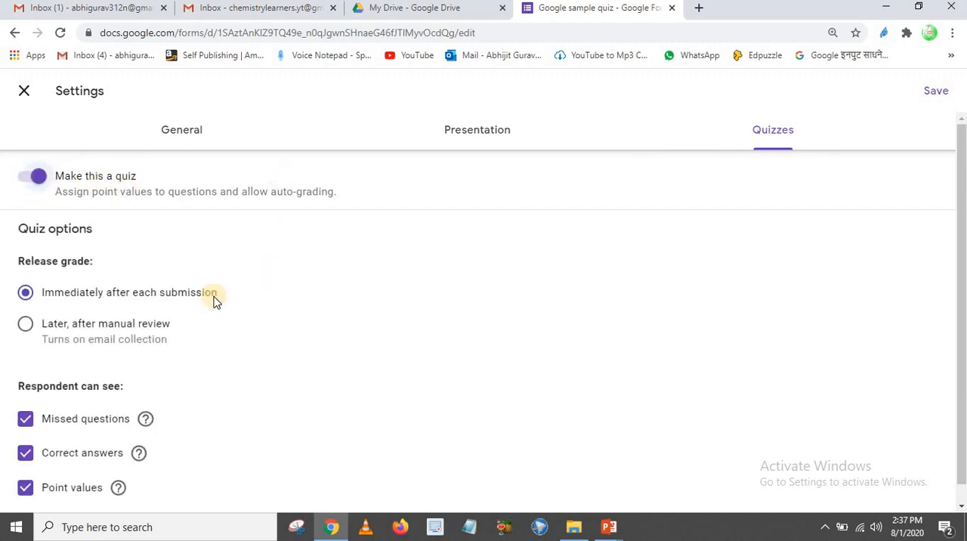
scroll(125, 261, "down", 1)
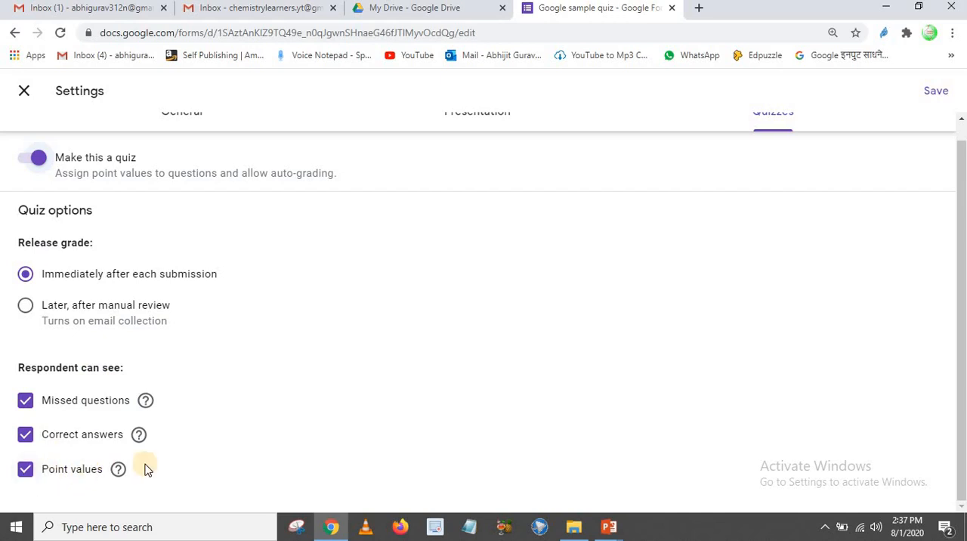
left_click(25, 434)
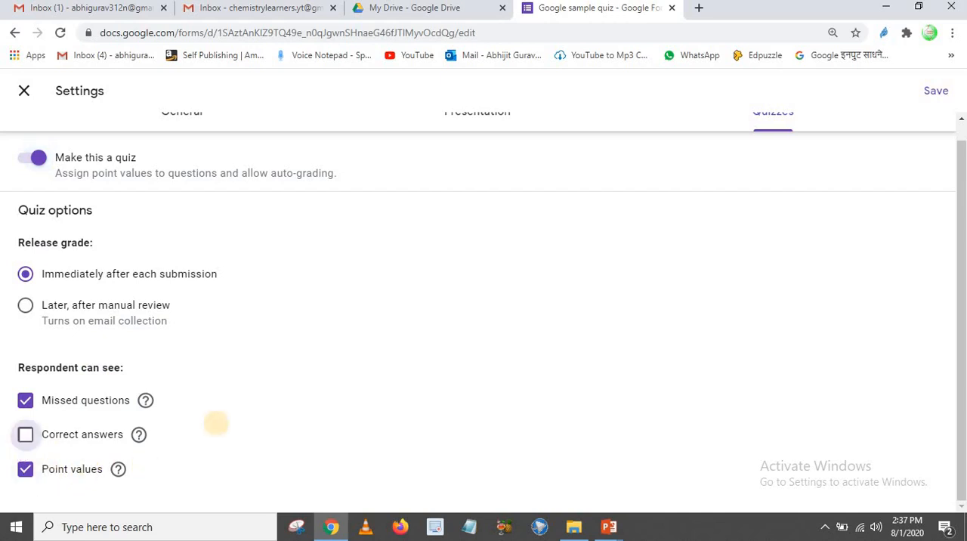
left_click(23, 435)
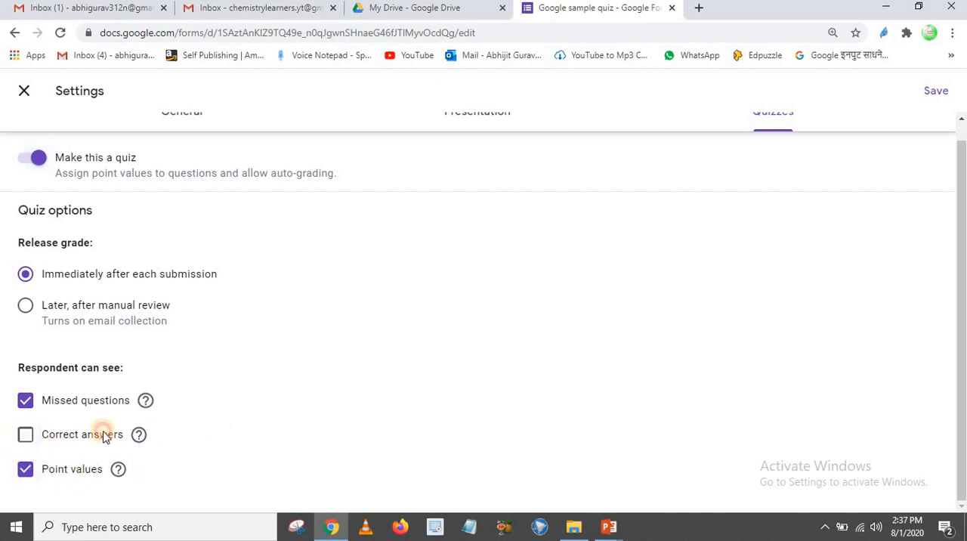
scroll(270, 304, "up", 1)
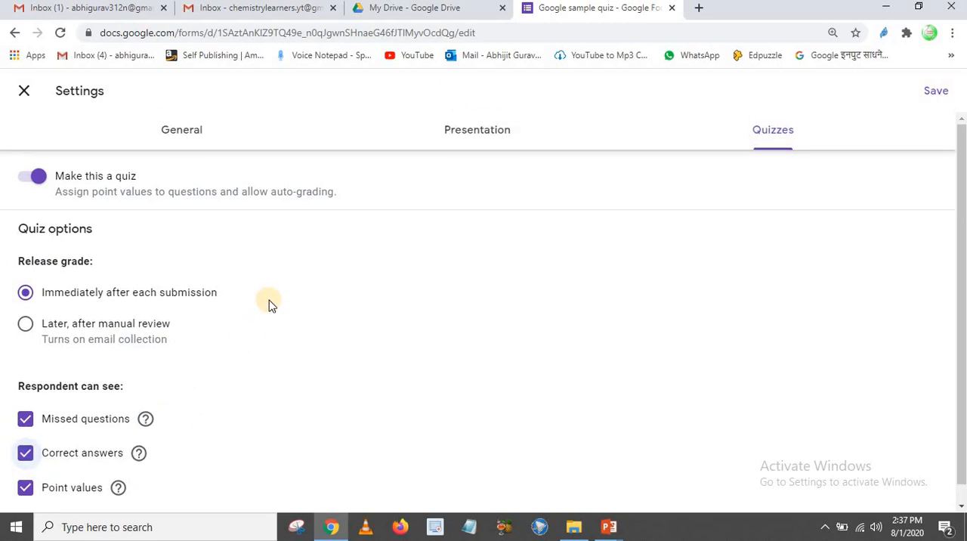
left_click(931, 86)
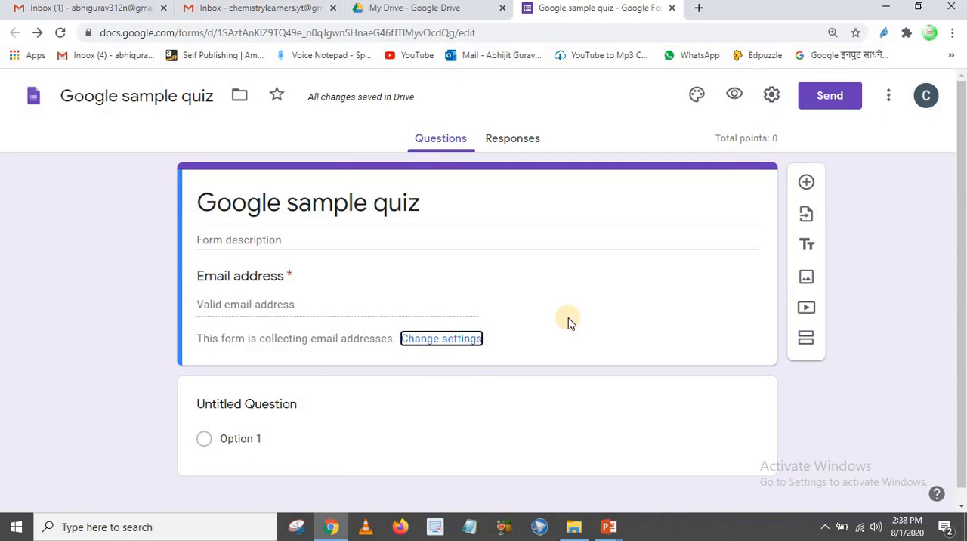
Replace the untitled question's text with "What is the atomic number of carbon"
scroll(553, 306, "down", 1)
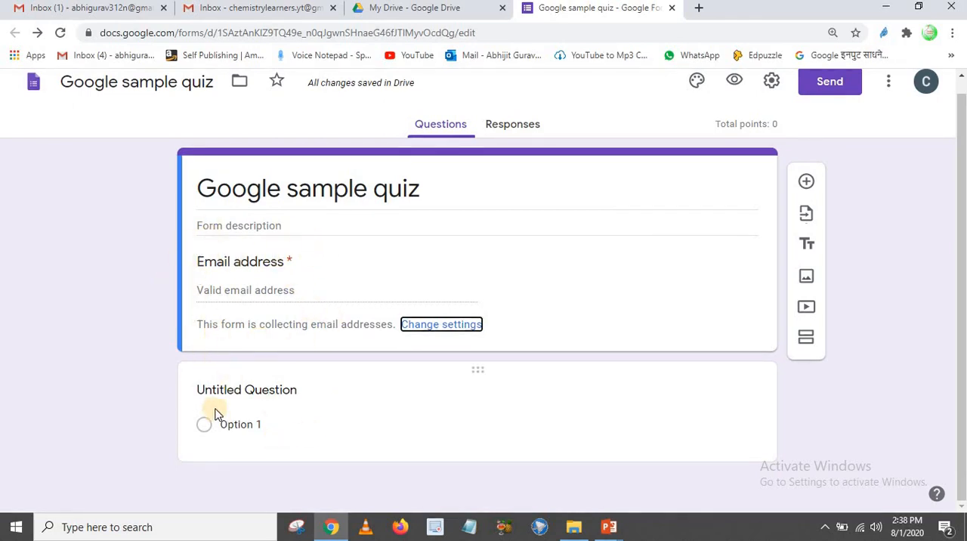
left_click(244, 393)
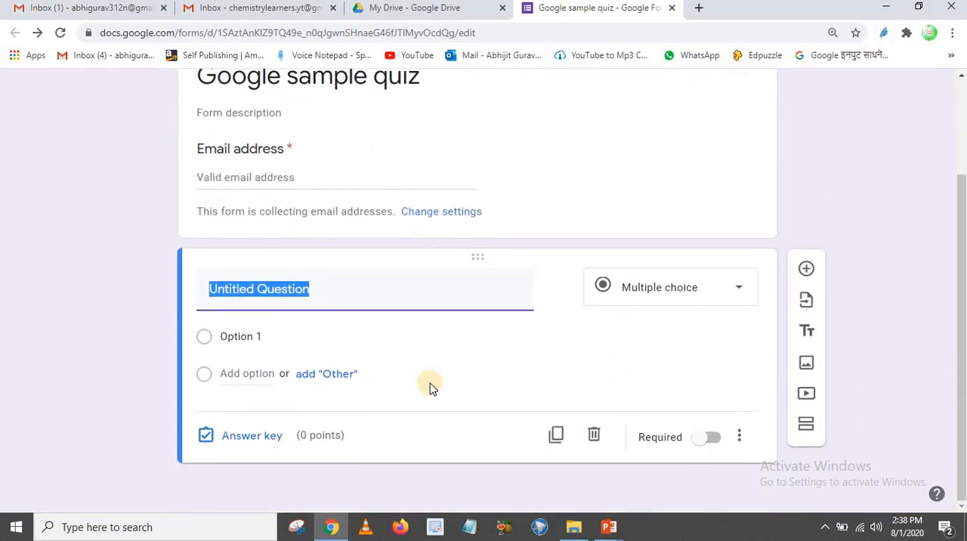
type("What is the atomic number of carbon")
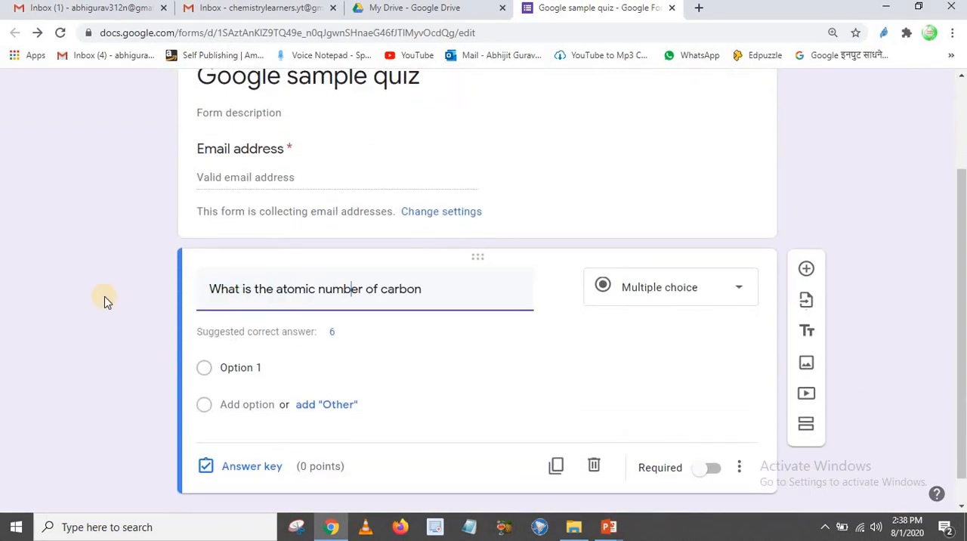
Enter 4, 6, 12 and 2 as the four answer options of the carbon question
left_click(242, 369)
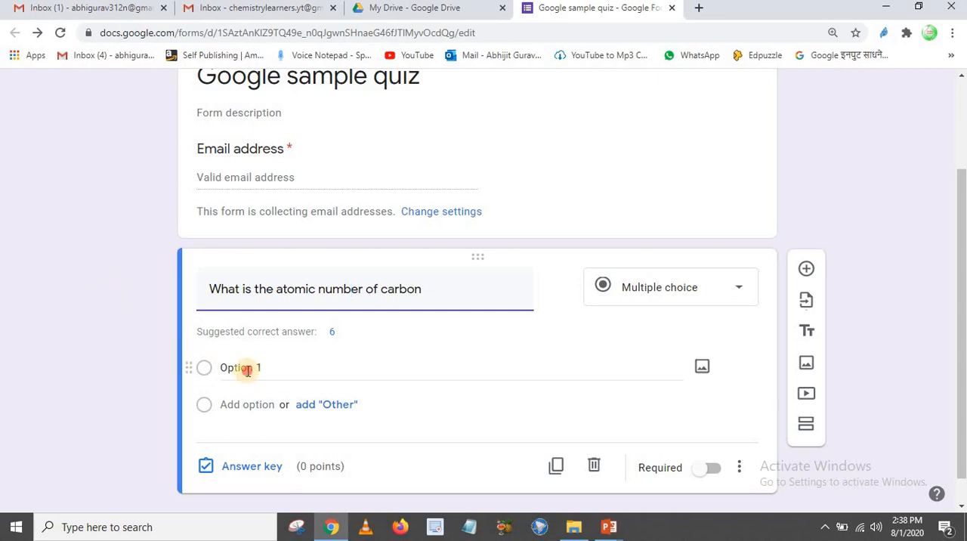
type("4")
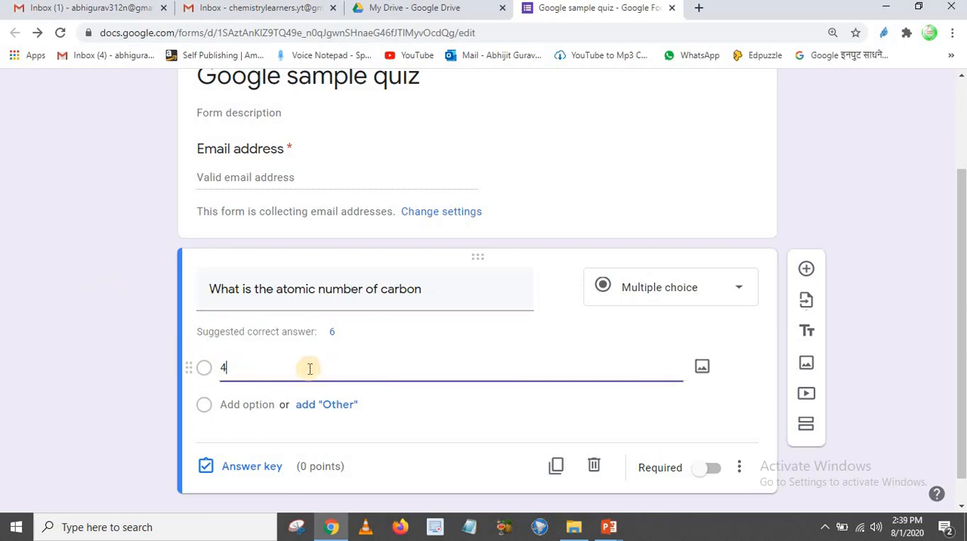
left_click(253, 404)
type("6")
left_click(246, 440)
type("12")
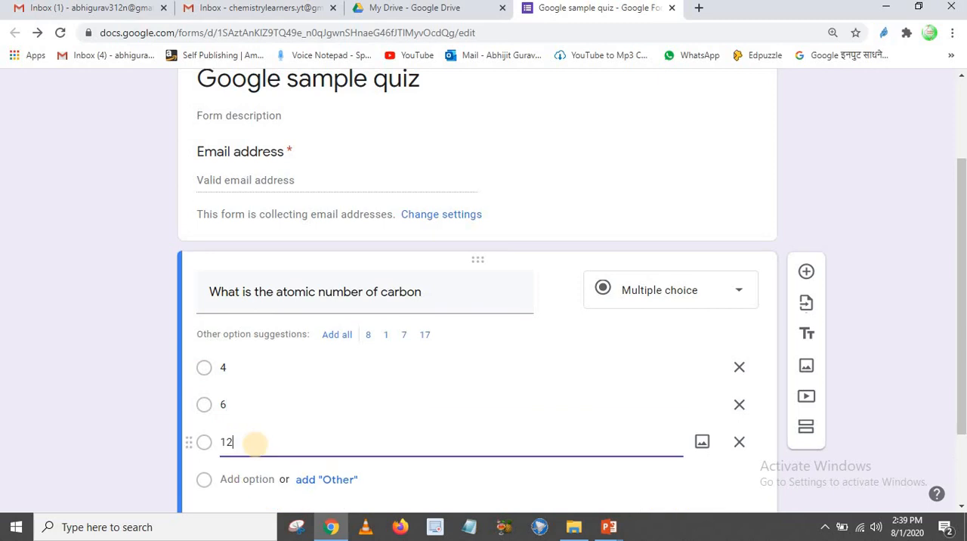
left_click(256, 398)
type("2")
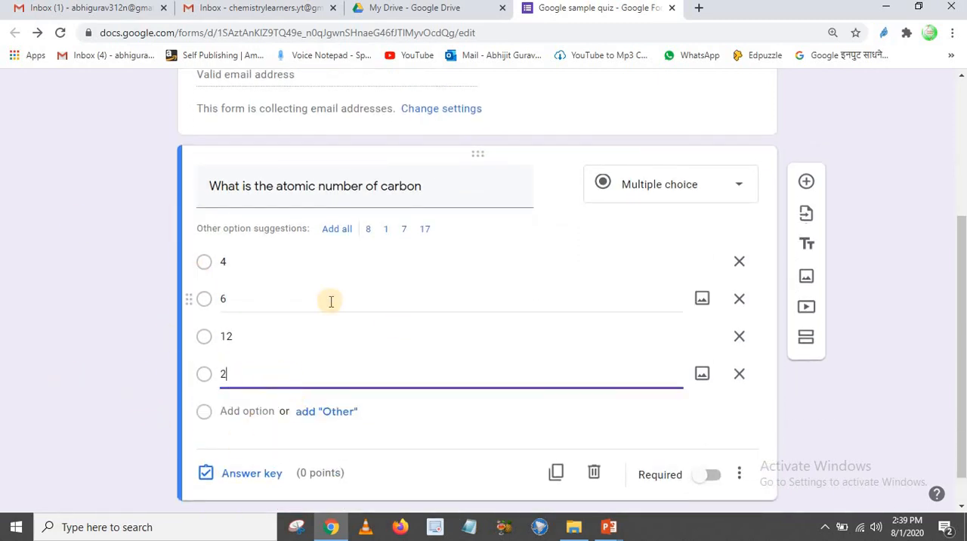
Add a question mark to the carbon question and set 6 as its correct answer, worth 1 point
left_click(249, 189)
type("?")
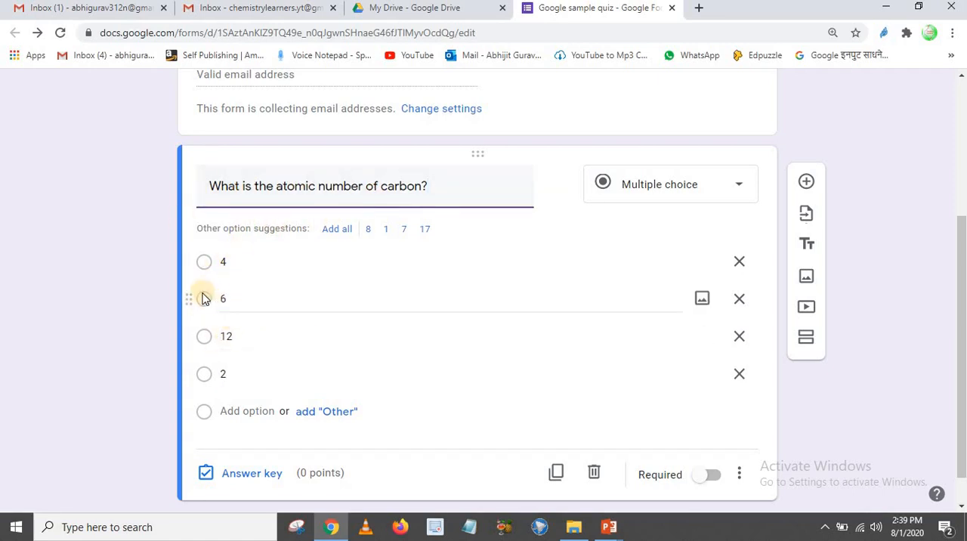
scroll(318, 467, "down", 1)
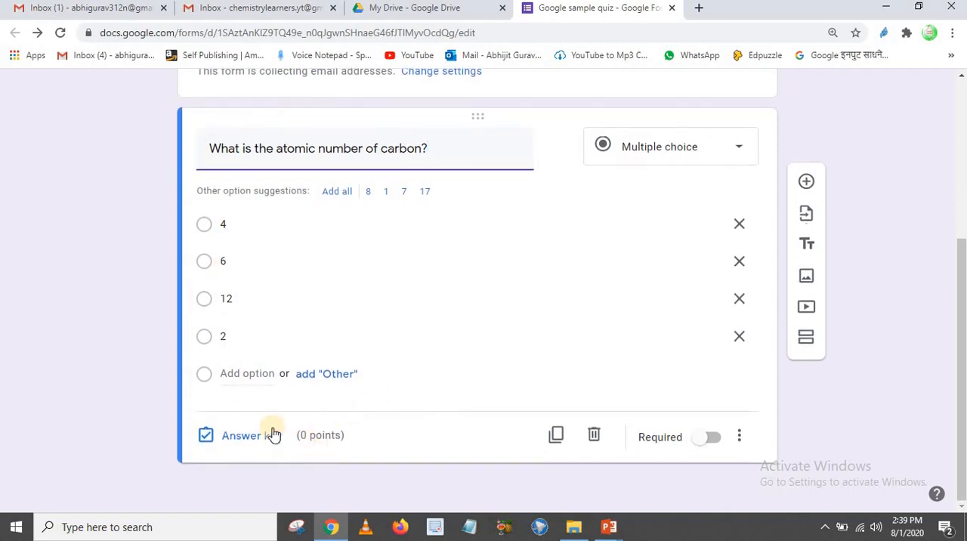
left_click(252, 436)
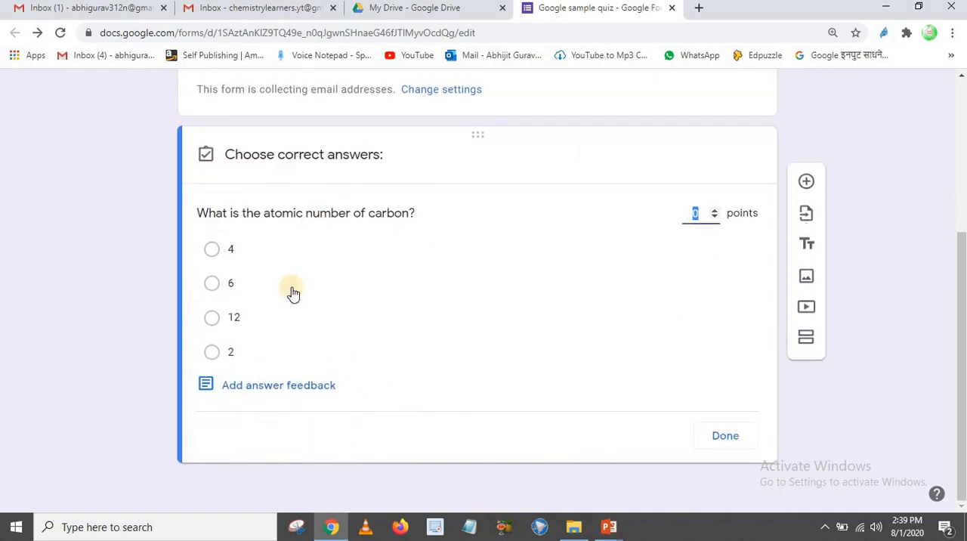
left_click(714, 211)
left_click(716, 217)
left_click(216, 286)
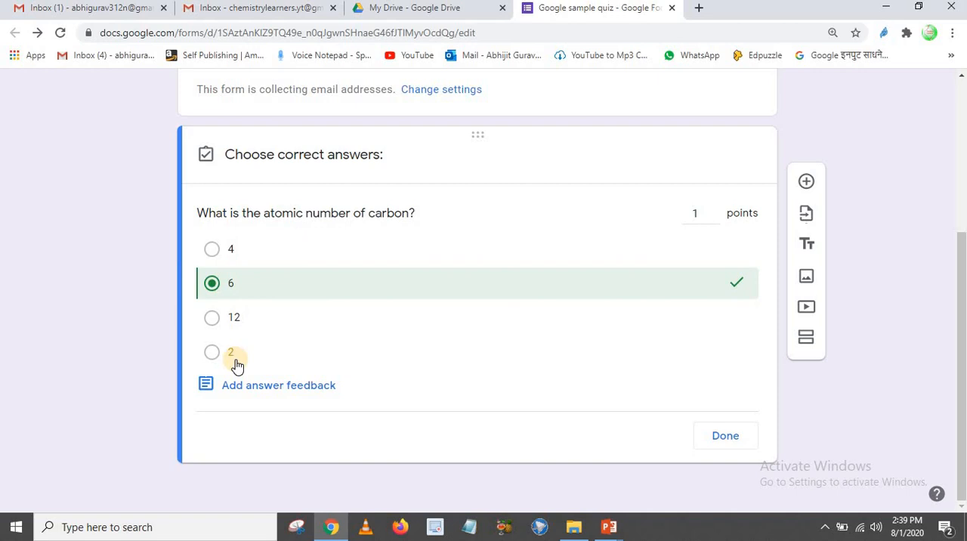
left_click(726, 436)
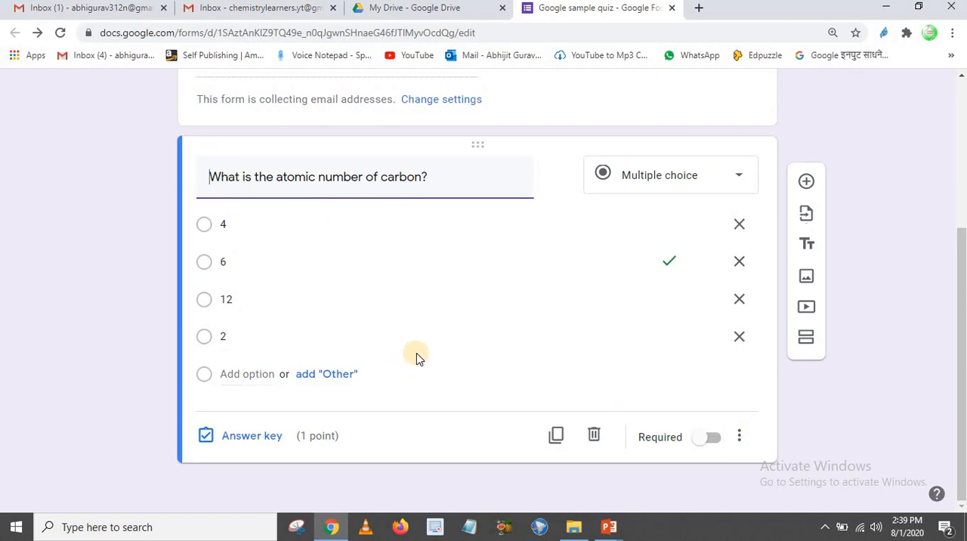
Duplicate the carbon question and replace the copy's text with "Organic chemistry is a chemistry of carbon atoms."
left_click(556, 437)
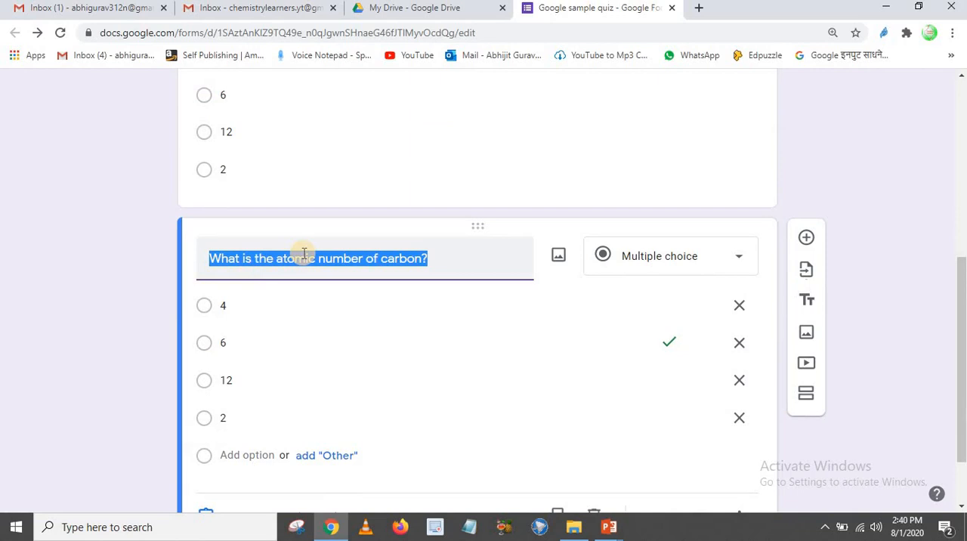
type("Organic chemistry is a chemistry of carbon atoms.")
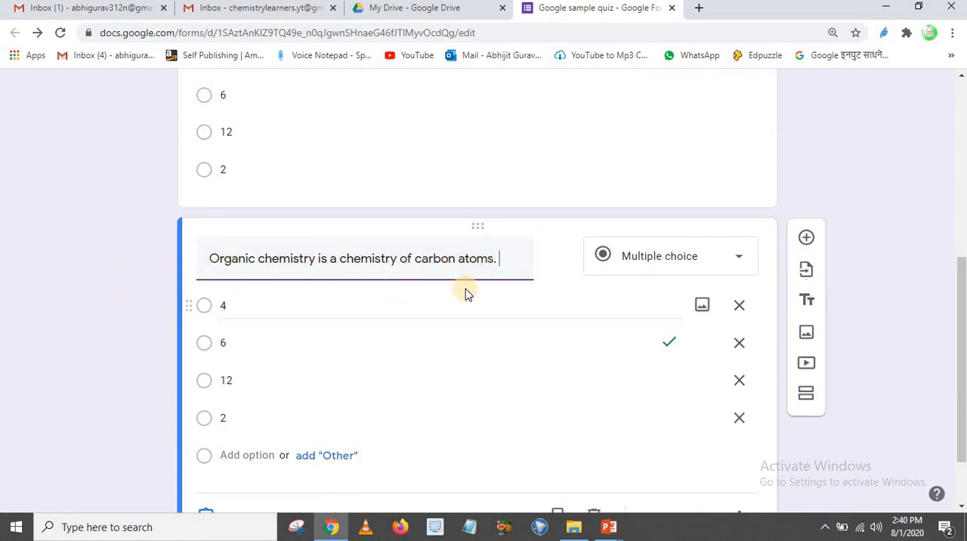
Remove the options 12 and 2 from the organic chemistry question and change the remaining two to True and False
left_click(732, 419)
left_click(735, 382)
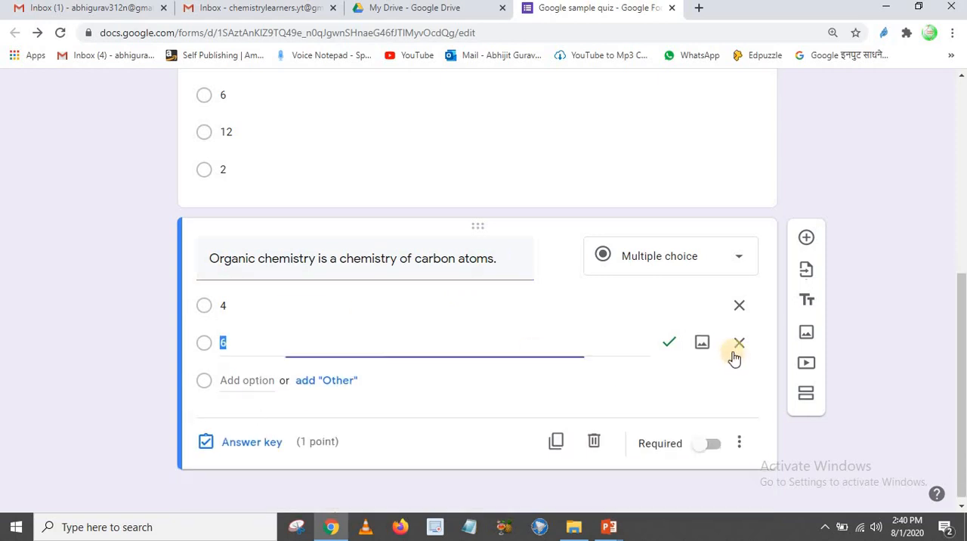
left_click(247, 315)
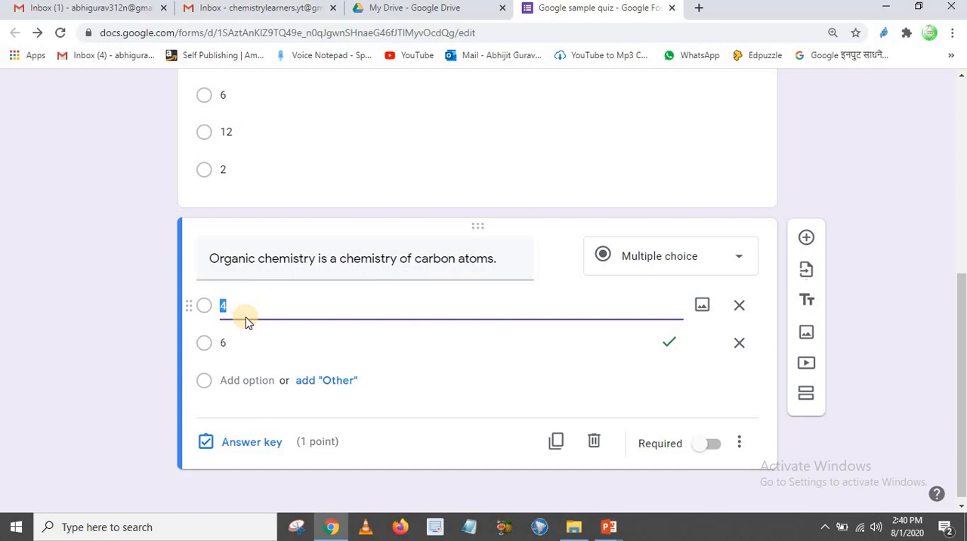
type("True")
left_click(231, 333)
type("False")
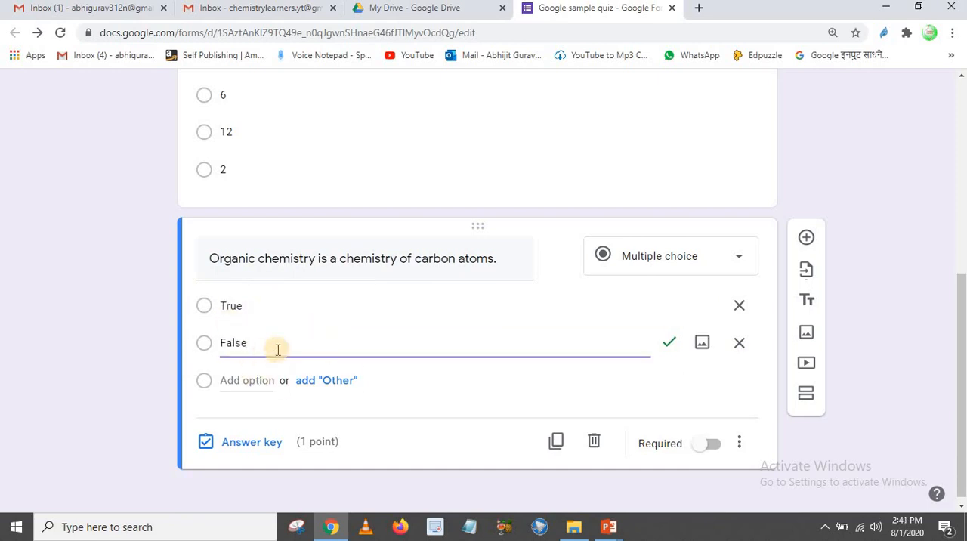
Set True as the correct answer in the organic chemistry question's answer key
left_click(258, 445)
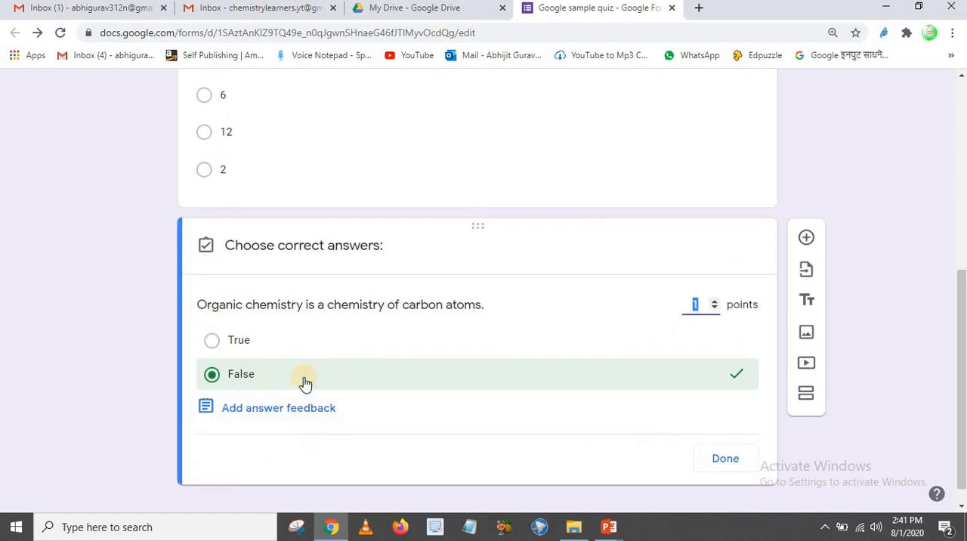
left_click(211, 341)
left_click(223, 374)
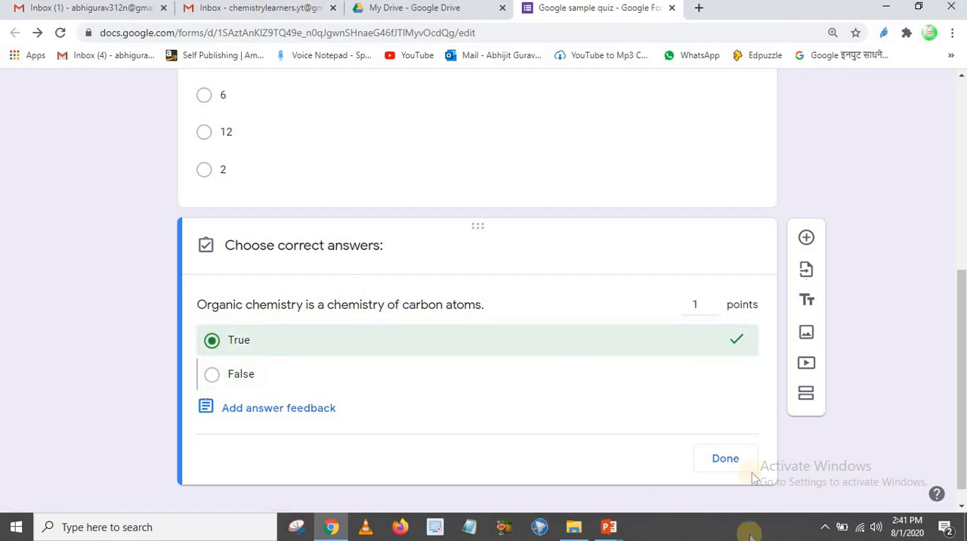
left_click(725, 461)
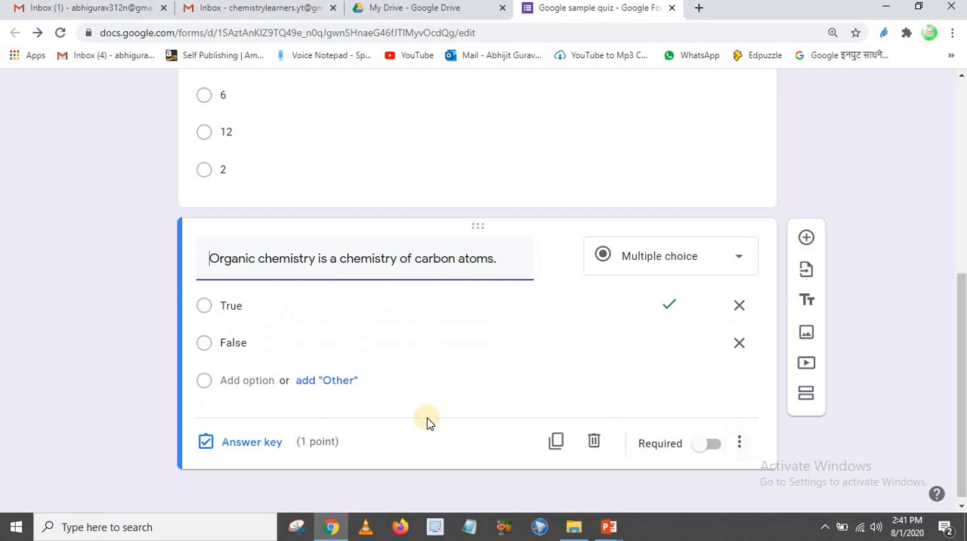
Duplicate the organic chemistry question and replace the copy's text with "___ is hardest material."
scroll(300, 300, "up", 3)
scroll(300, 301, "down", 3)
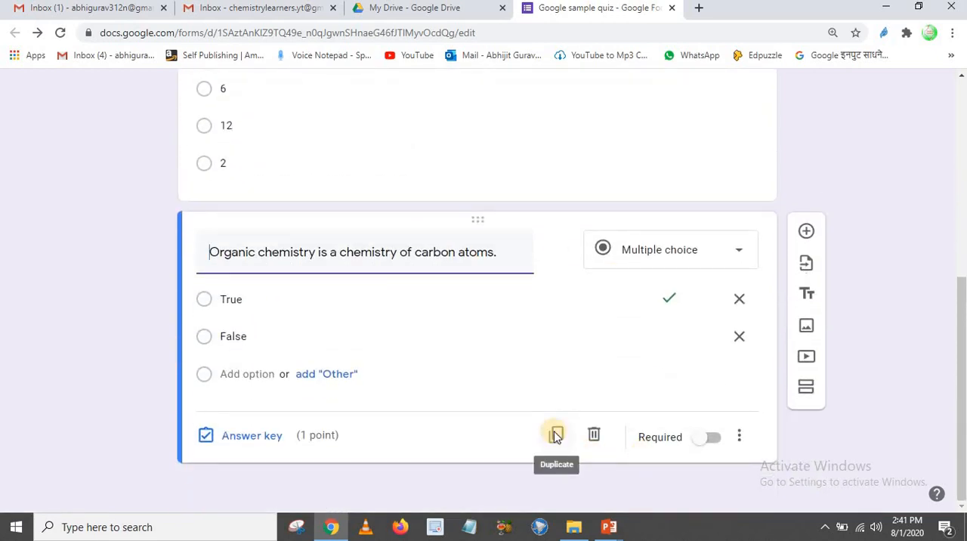
left_click(556, 435)
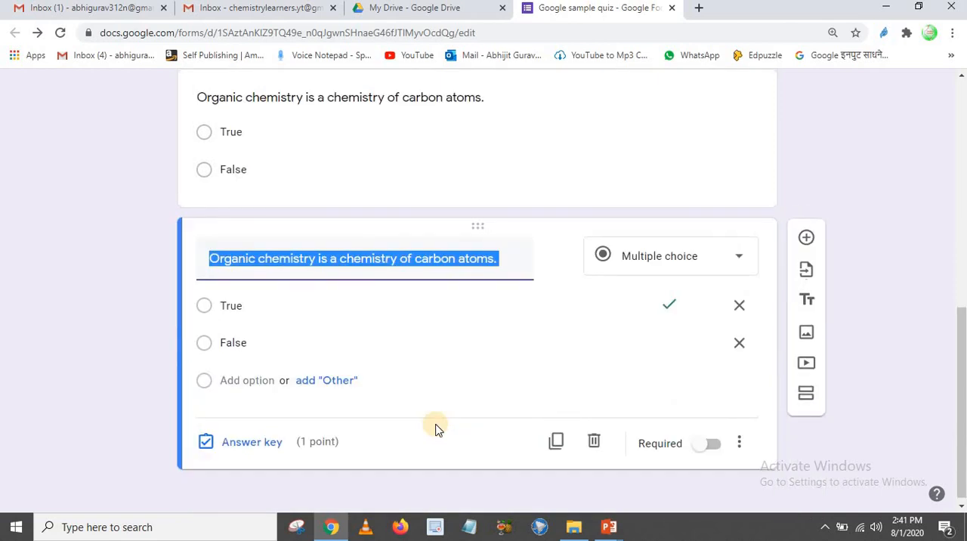
key("ctrl+v")
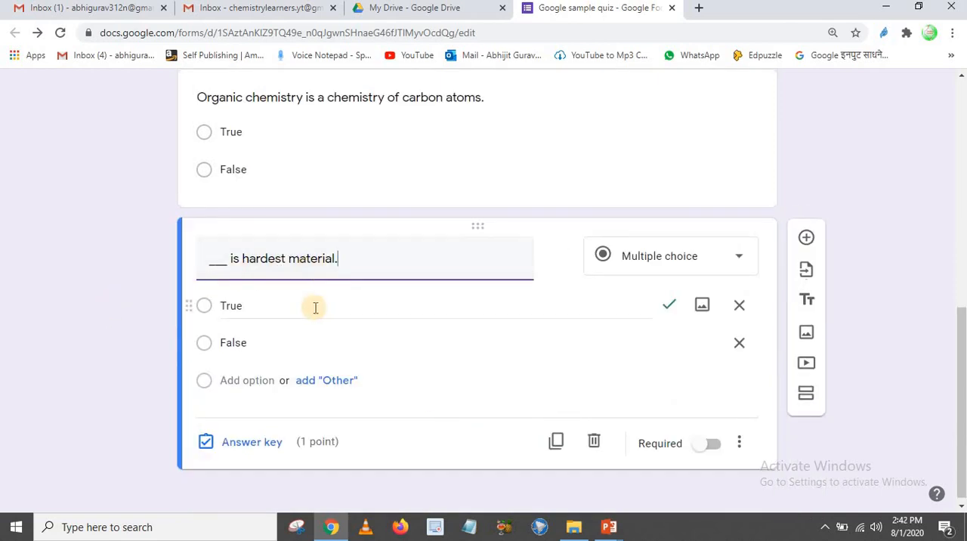
Enter Diamon, Graphite, Iron and Copper as the four answer options of the hardest material question
left_click(383, 297)
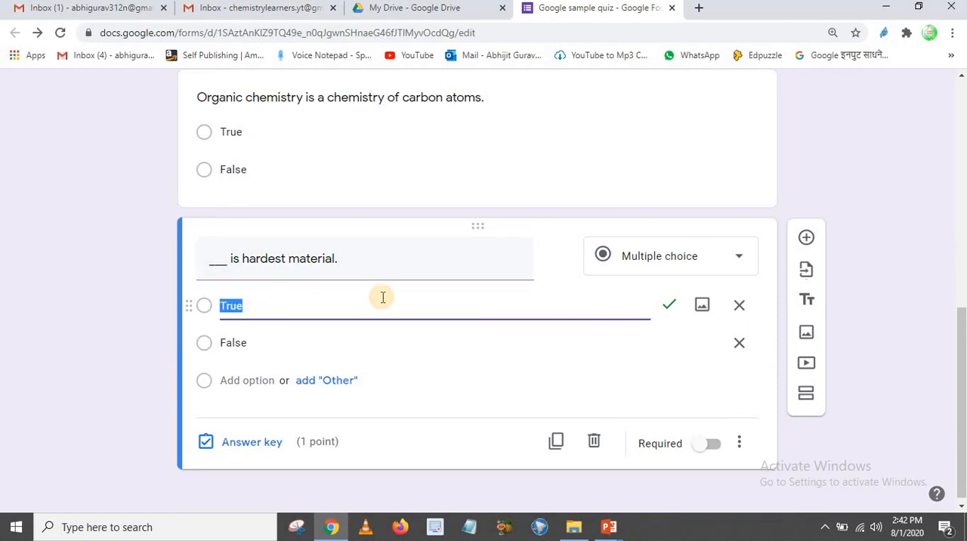
type("diamon")
key("Return")
type("Graphite")
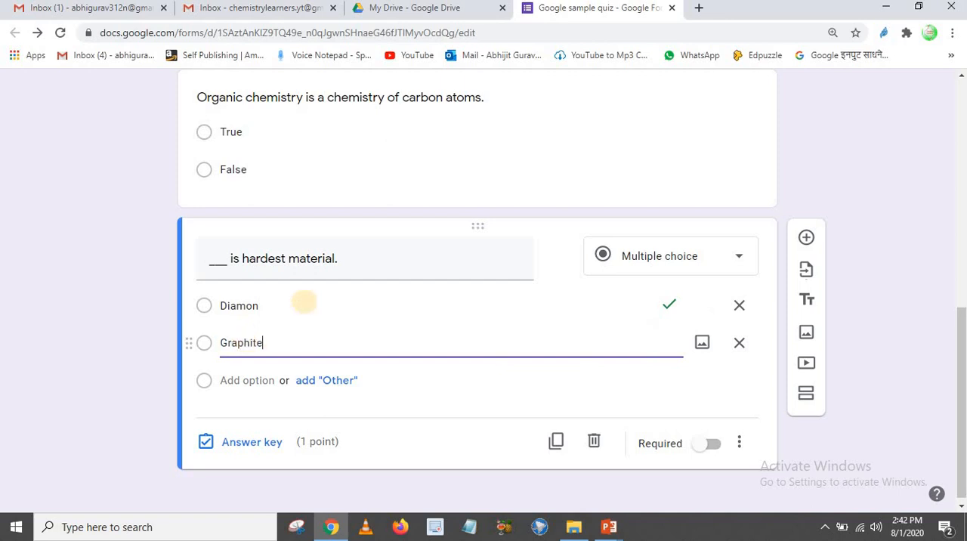
left_click(255, 380)
type("Iron")
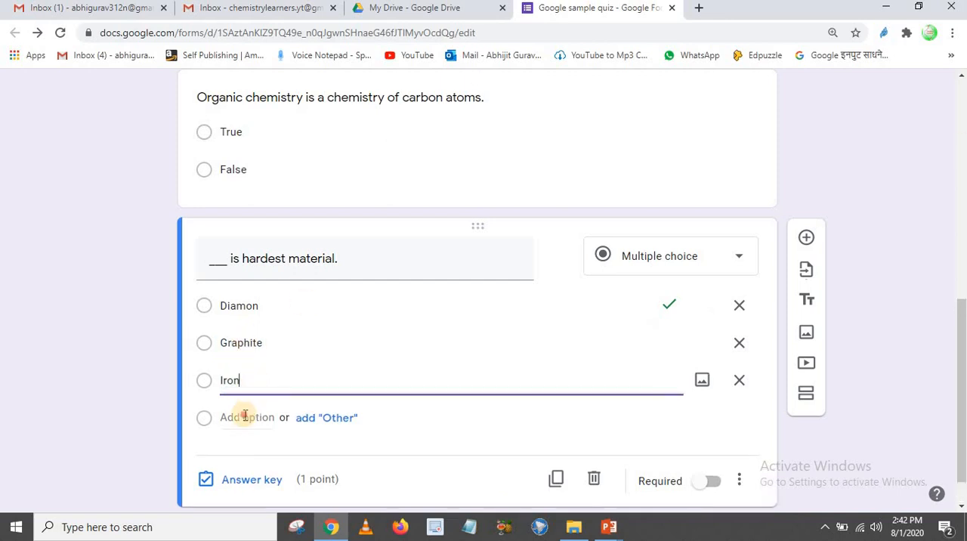
left_click(244, 417)
type("Copper")
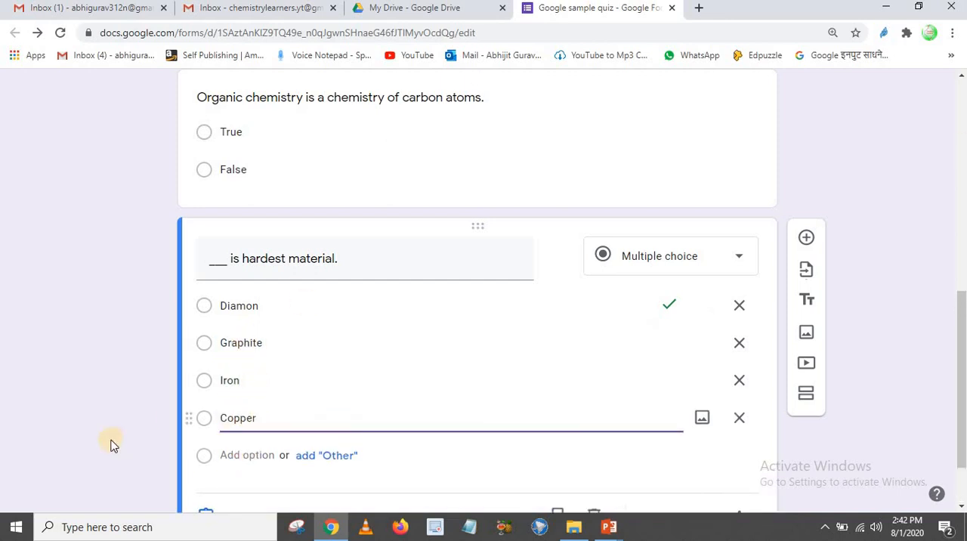
left_click(111, 419)
Select Diamon as the correct answer in the hardest material question's answer key
scroll(332, 446, "down", 1)
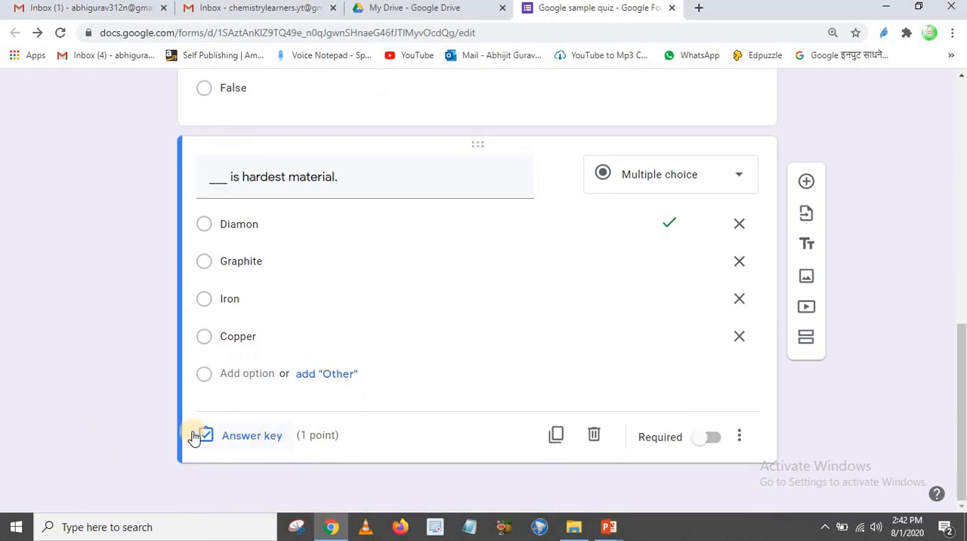
left_click(249, 442)
left_click(210, 288)
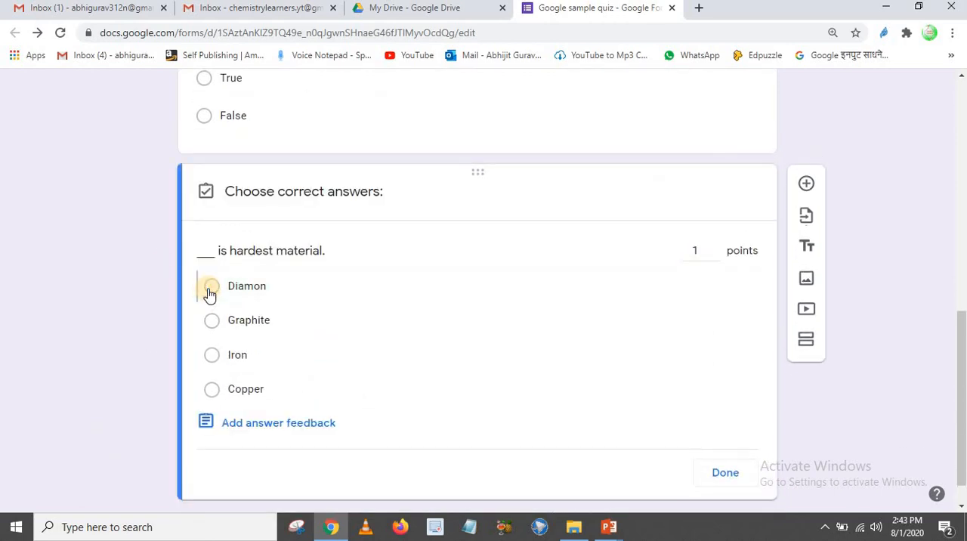
left_click(210, 292)
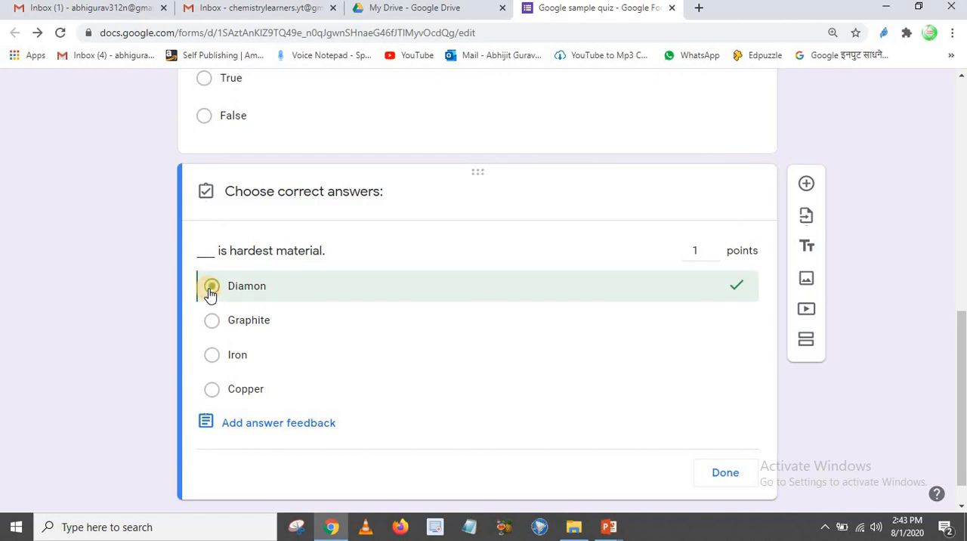
left_click(726, 474)
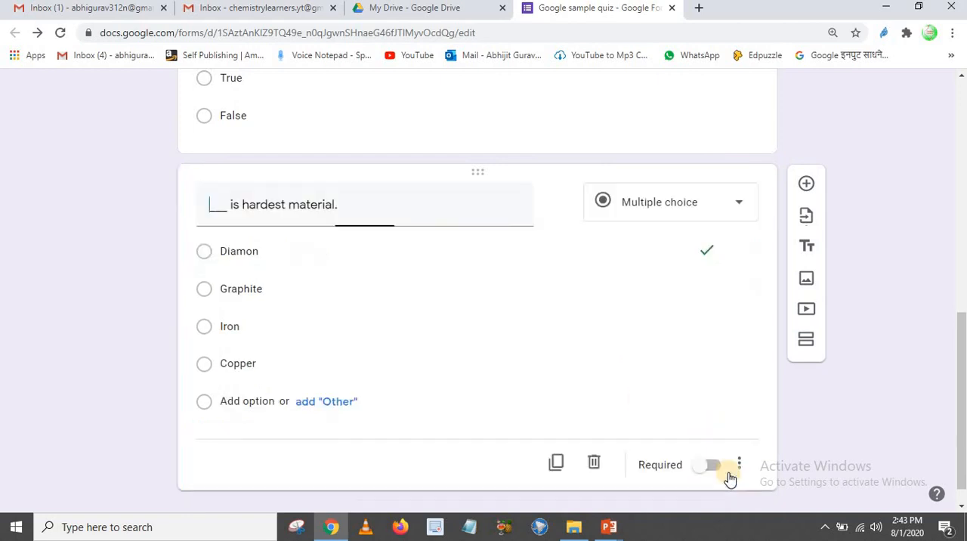
Open the add-ons marketplace for the form and search it for "form limiter"
scroll(557, 412, "up", 3)
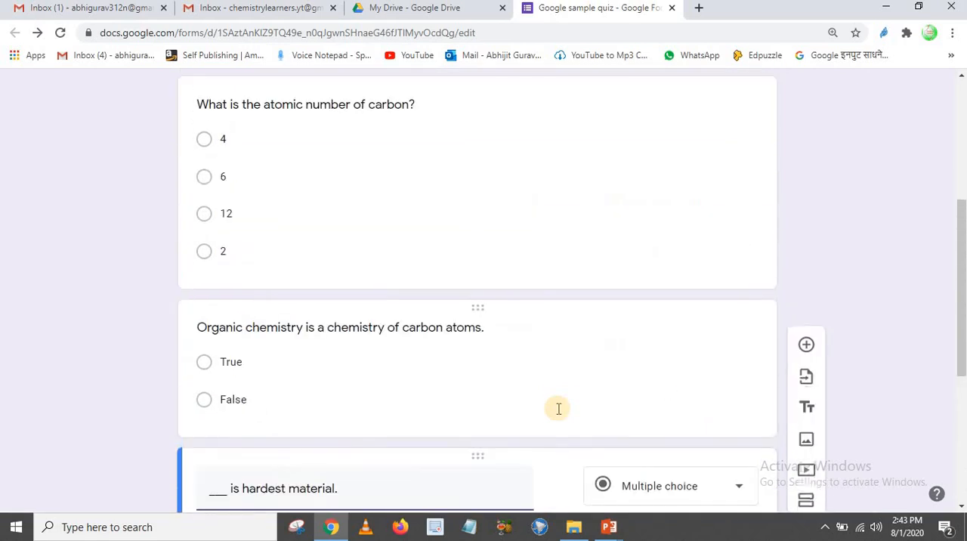
scroll(557, 412, "down", 3)
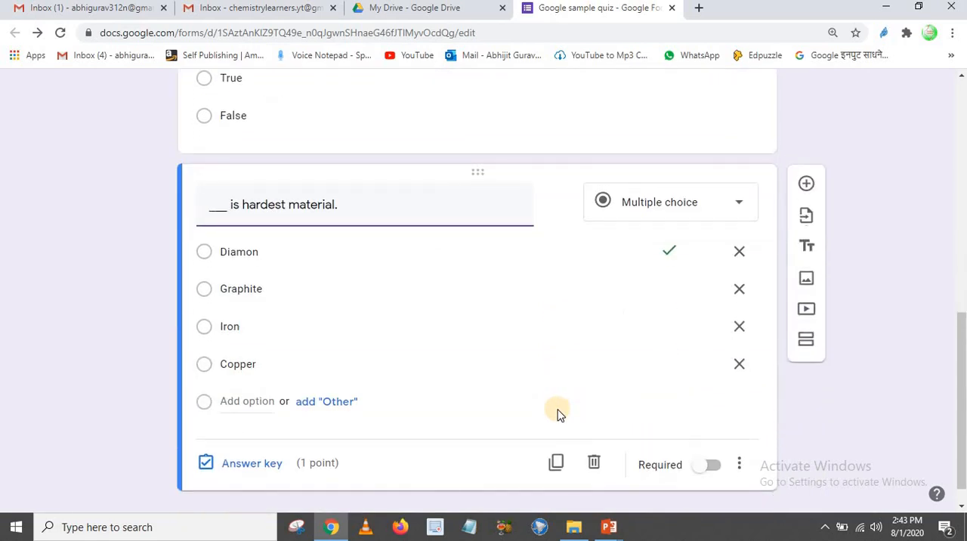
scroll(557, 413, "up", 10)
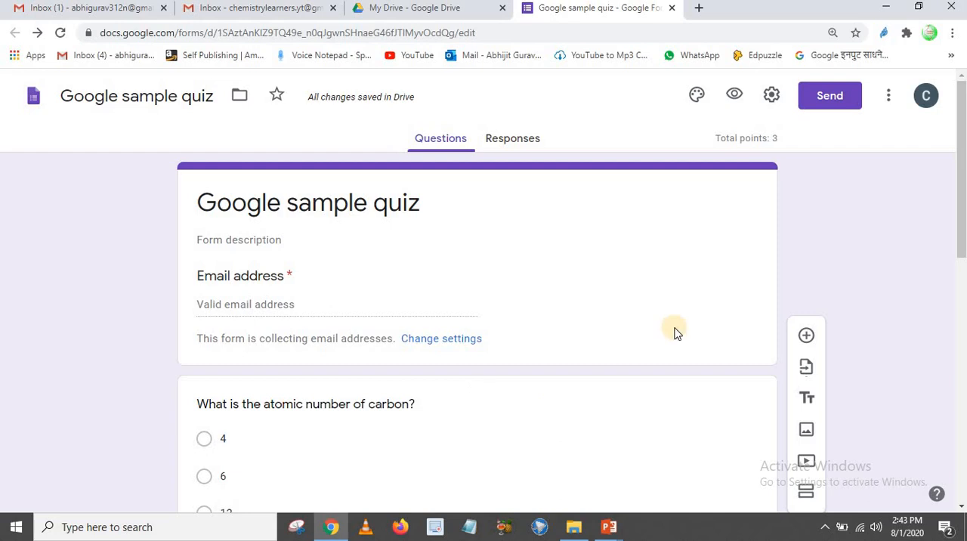
left_click(889, 96)
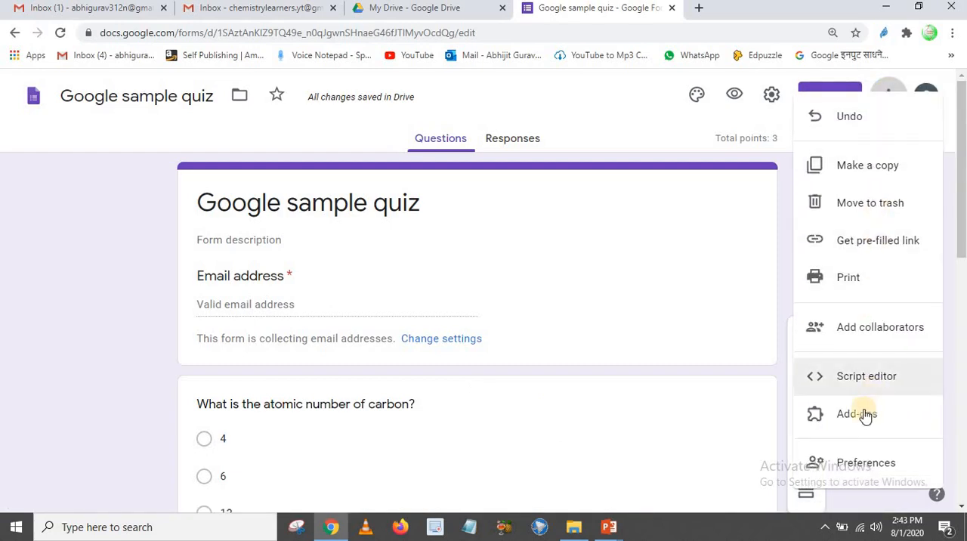
left_click(854, 417)
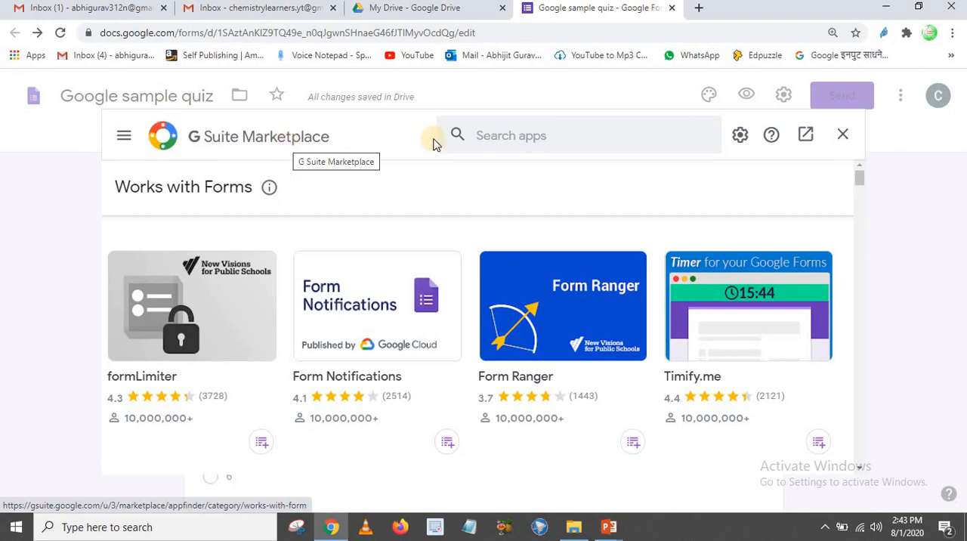
left_click(671, 135)
type("fo")
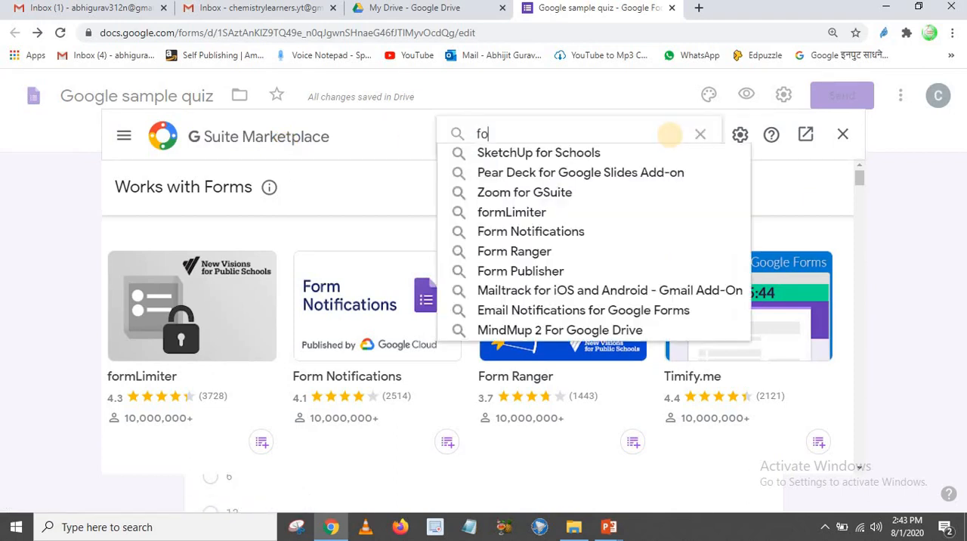
type("rm limiter")
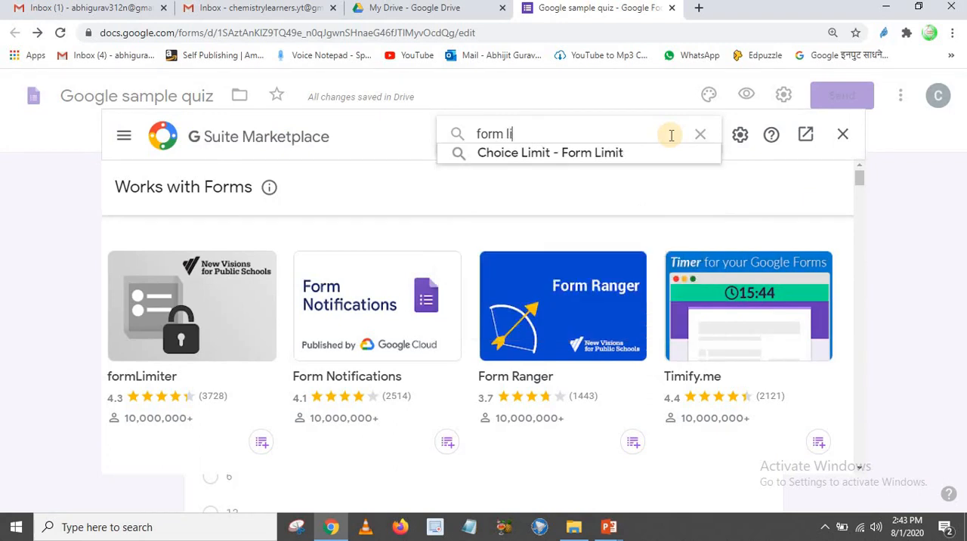
key("Return")
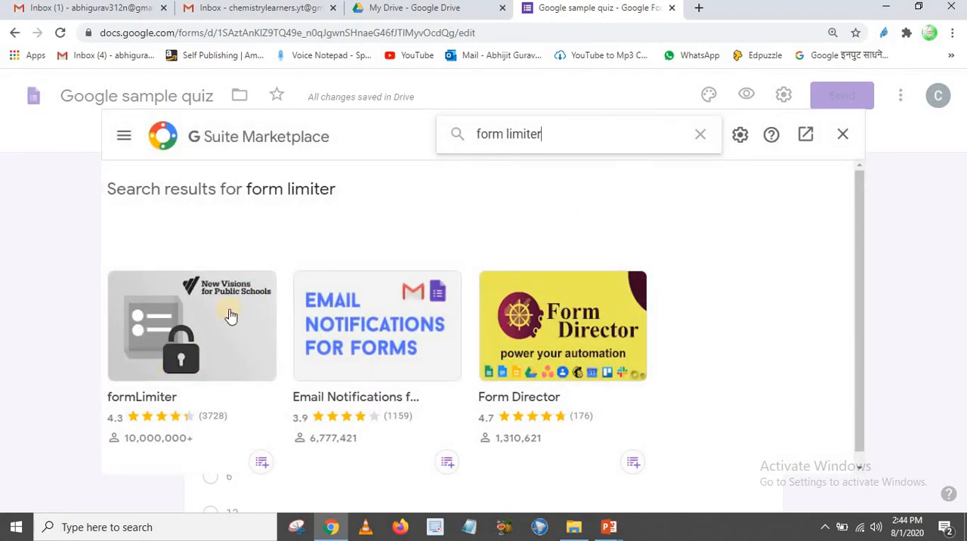
Install the formLimiter add-on from the marketplace search results and continue to its permission request
scroll(179, 290, "down", 1)
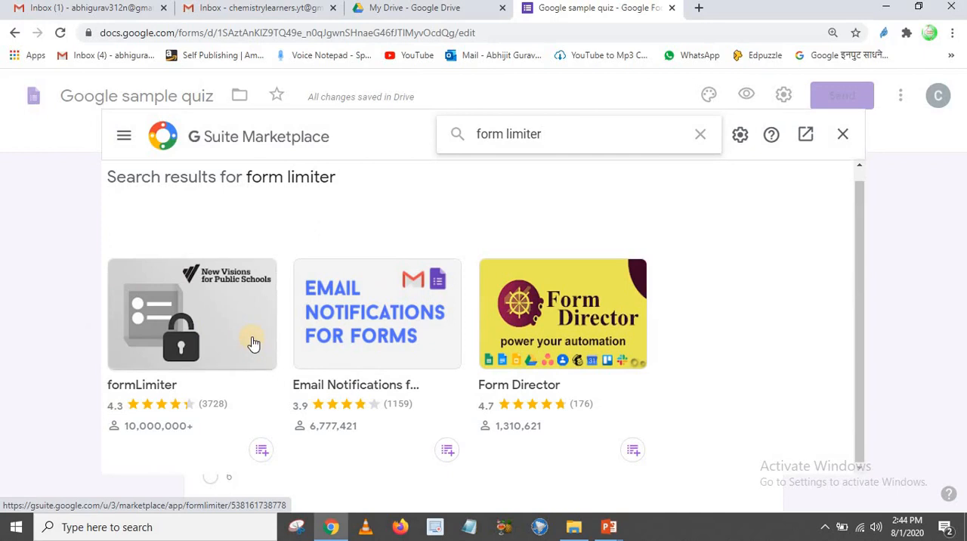
left_click(214, 315)
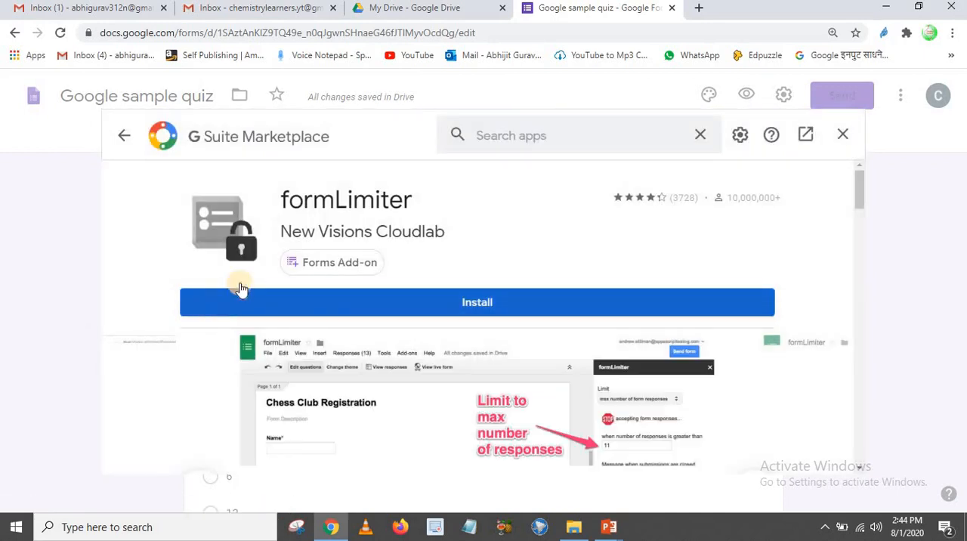
left_click(488, 303)
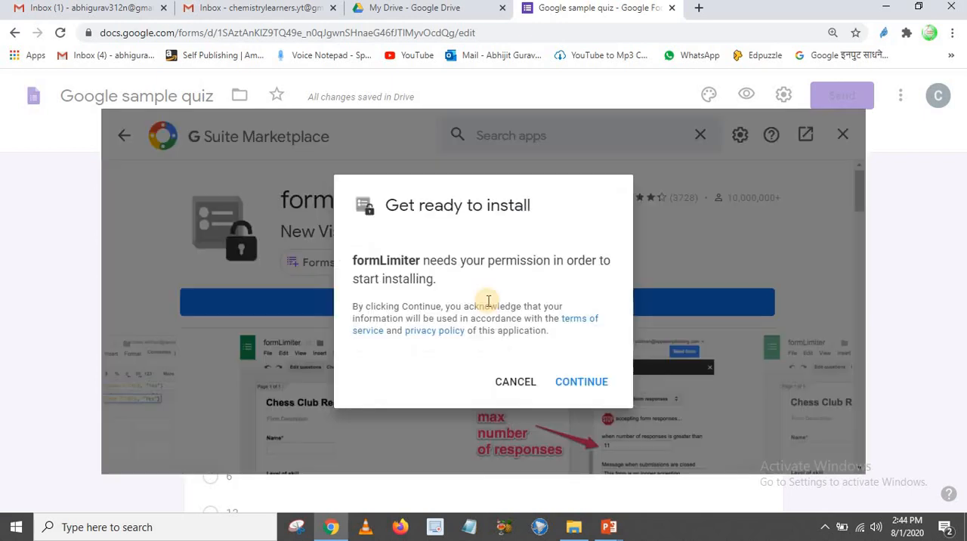
left_click(581, 382)
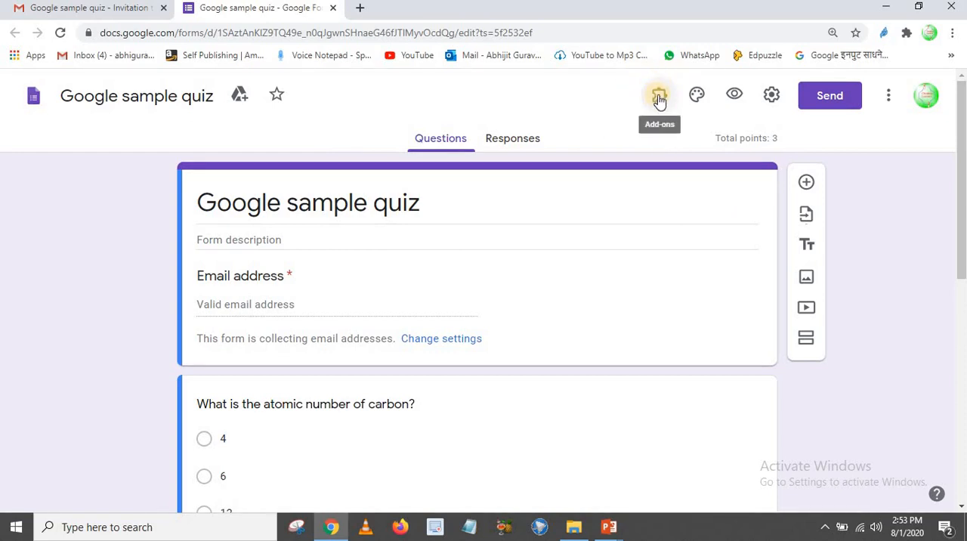
left_click(445, 141)
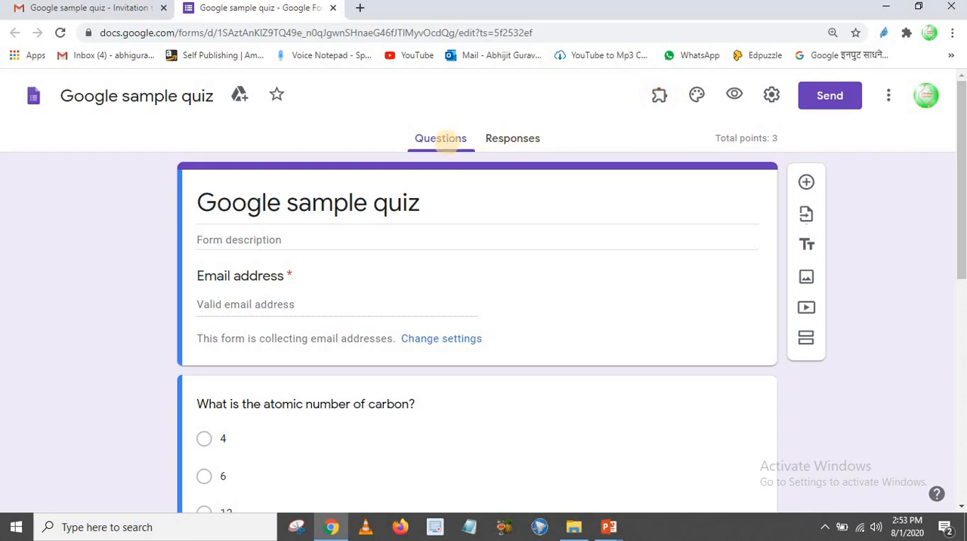
scroll(479, 277, "down", 4)
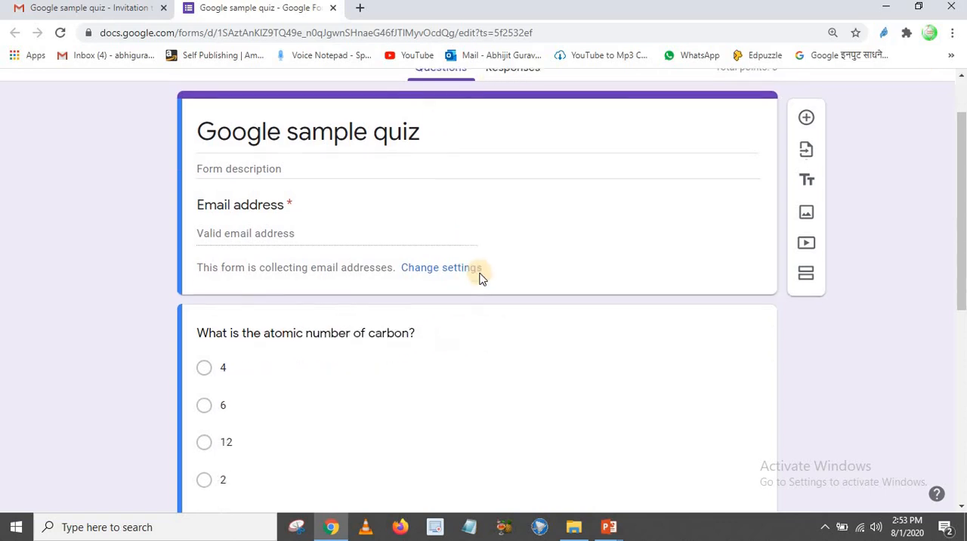
scroll(480, 275, "down", 3)
scroll(587, 328, "up", 7)
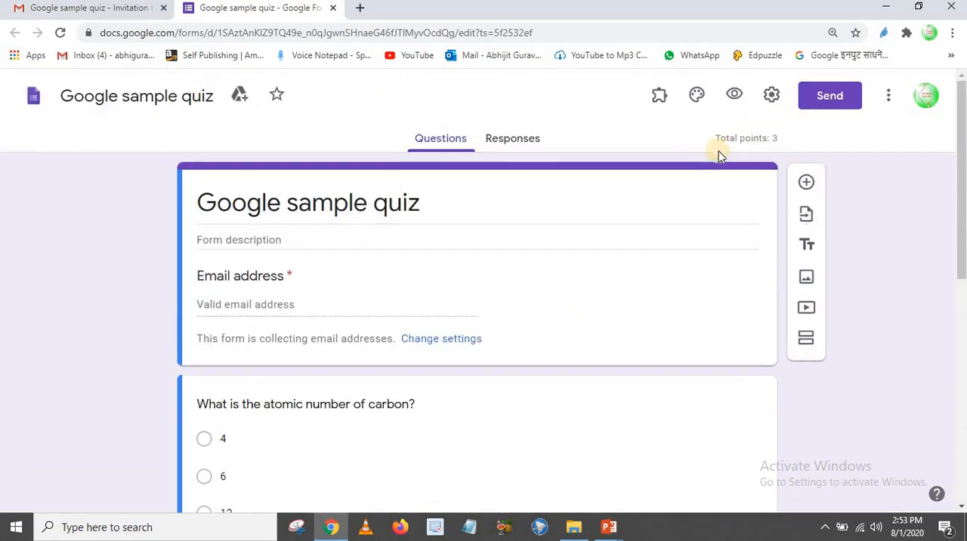
Create a new spreadsheet as the destination for the quiz responses, dismiss its edit history tip and close the sheet
left_click(507, 141)
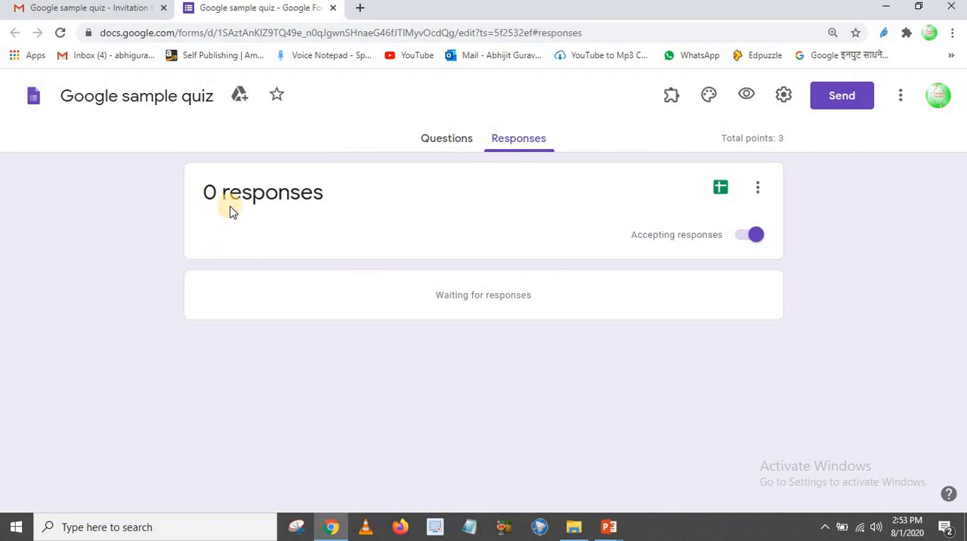
left_click(720, 188)
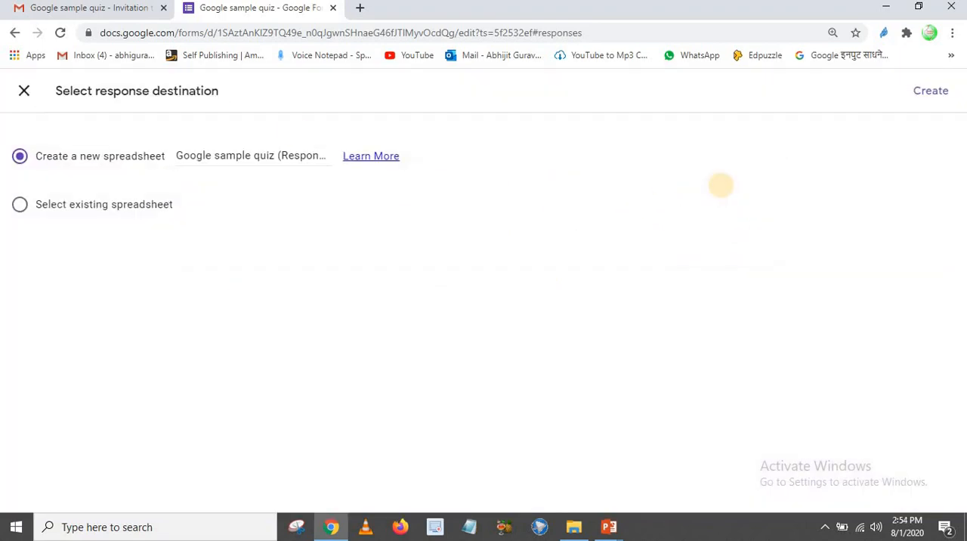
left_click(931, 91)
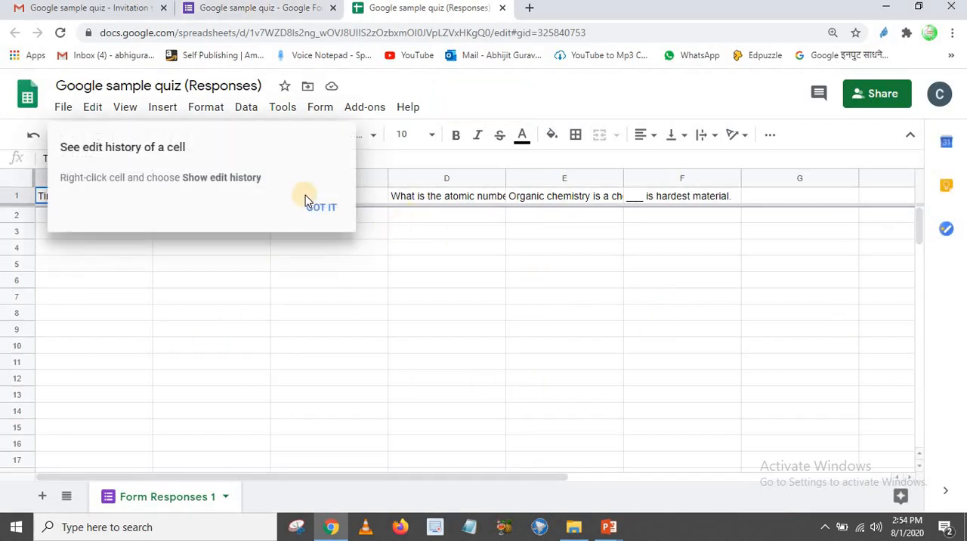
left_click(311, 207)
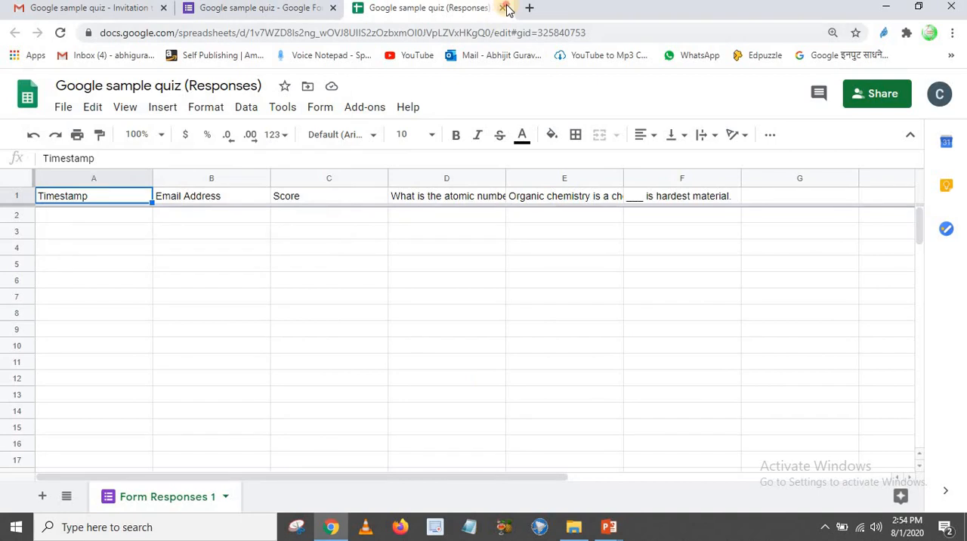
left_click(505, 7)
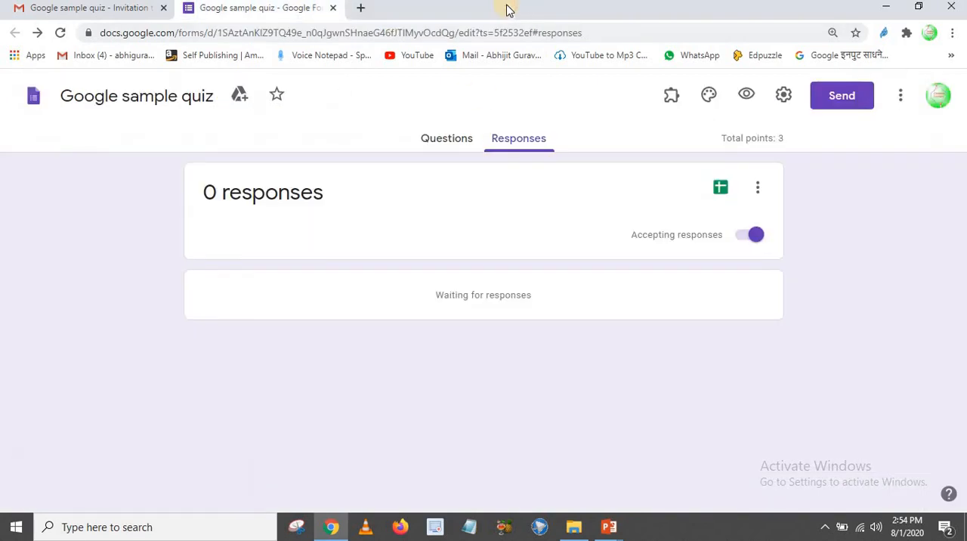
Open formLimiter's limit settings and choose date and time as the limit type
left_click(670, 99)
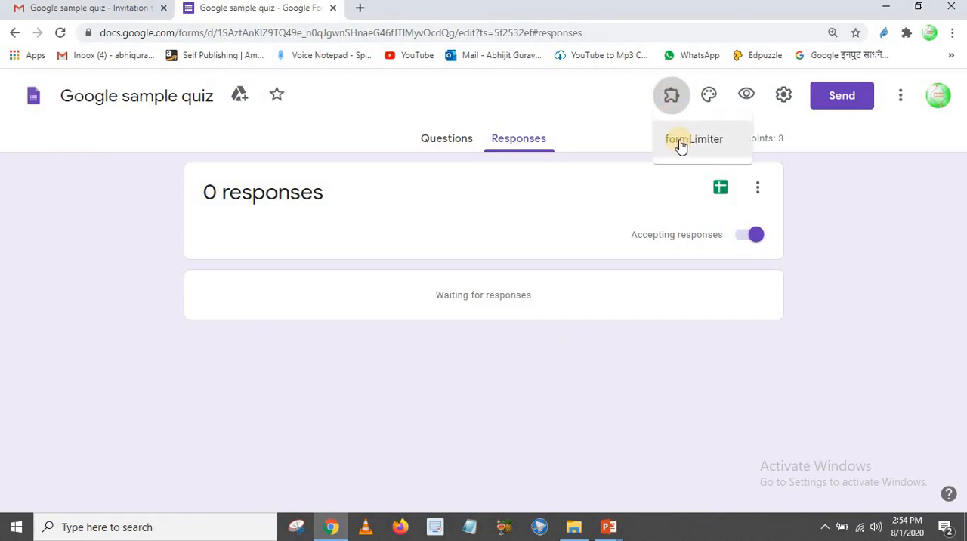
left_click(680, 142)
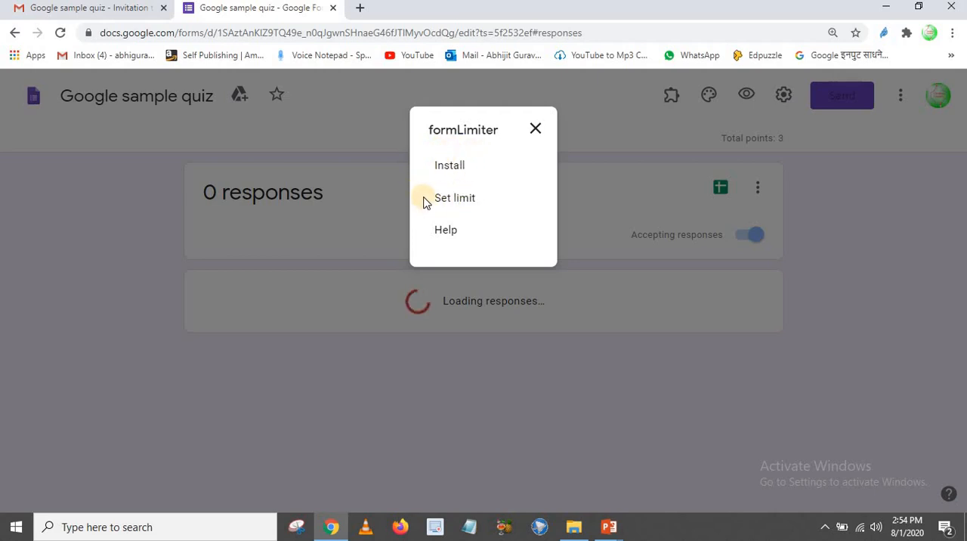
left_click(456, 200)
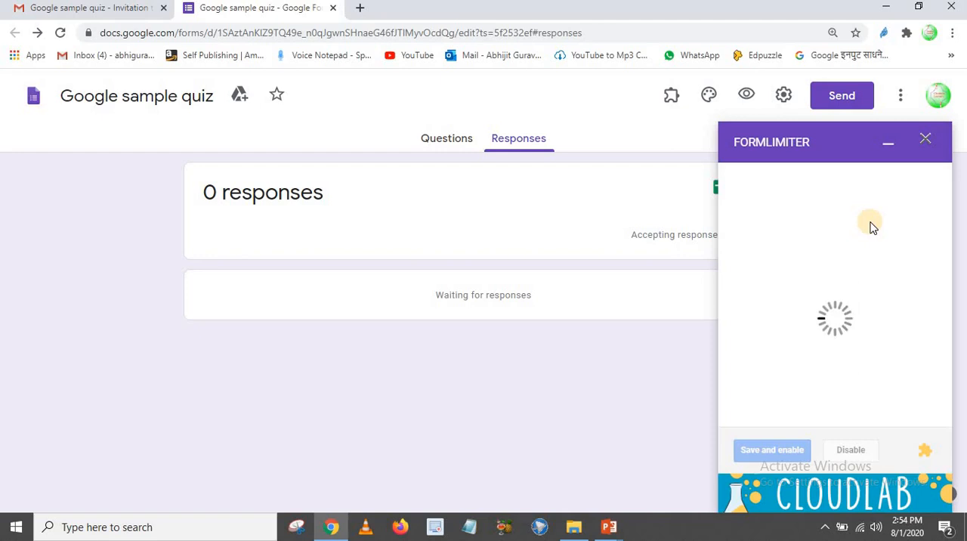
left_click(865, 194)
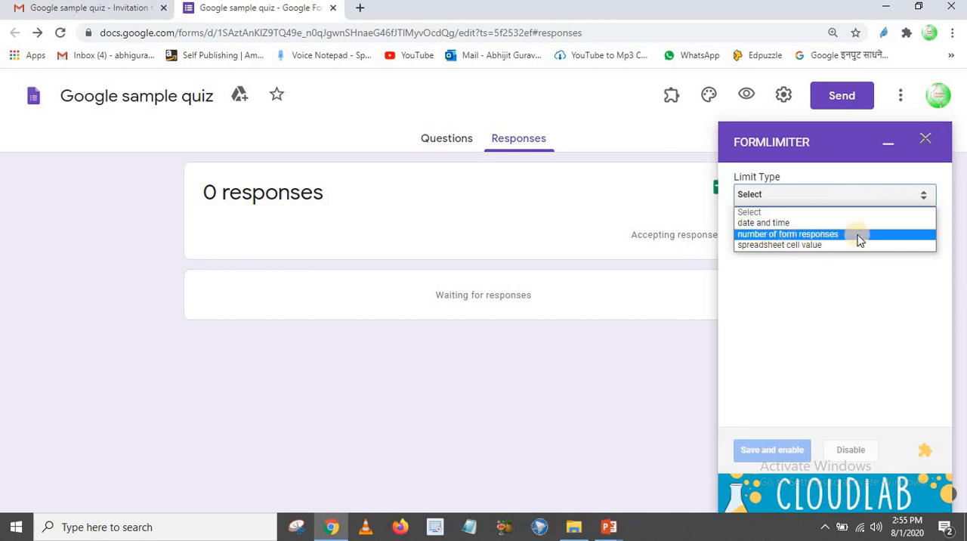
left_click(799, 224)
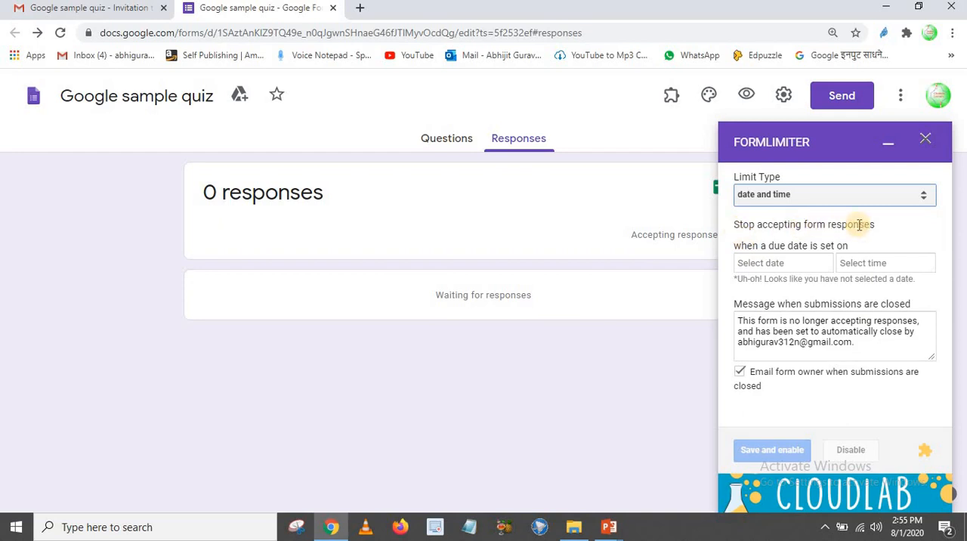
left_click(803, 264)
left_click(855, 261)
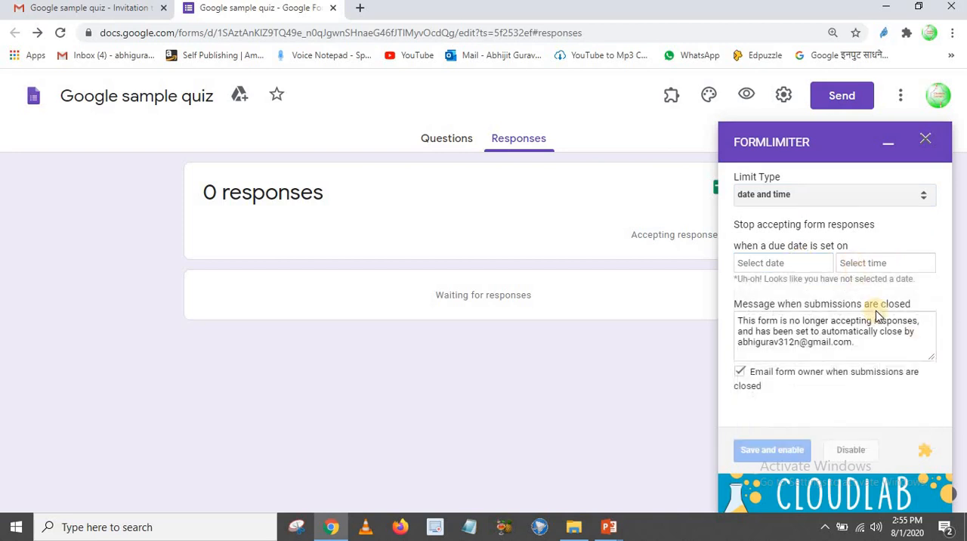
Switch the limit type to number of form responses and close formLimiter without saving, returning to the quiz questions
left_click(838, 198)
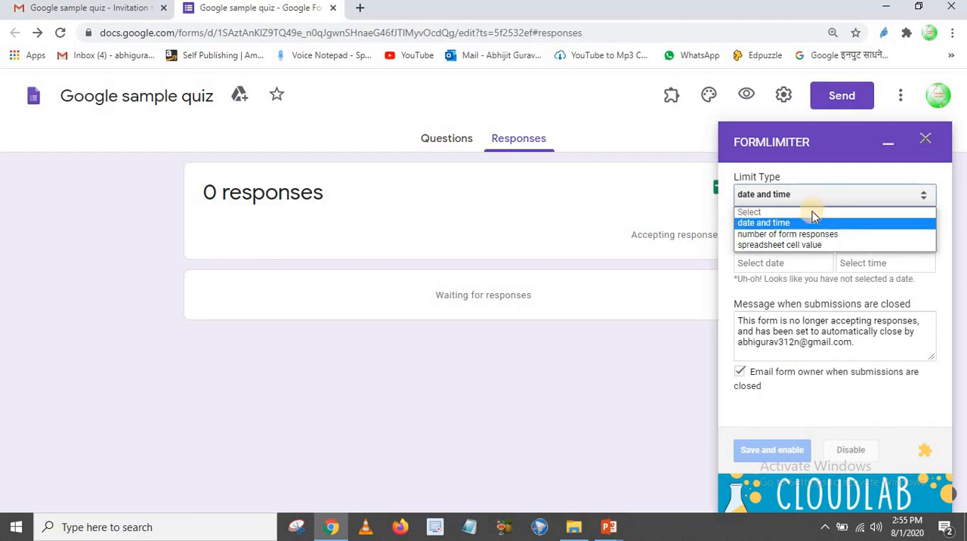
left_click(750, 235)
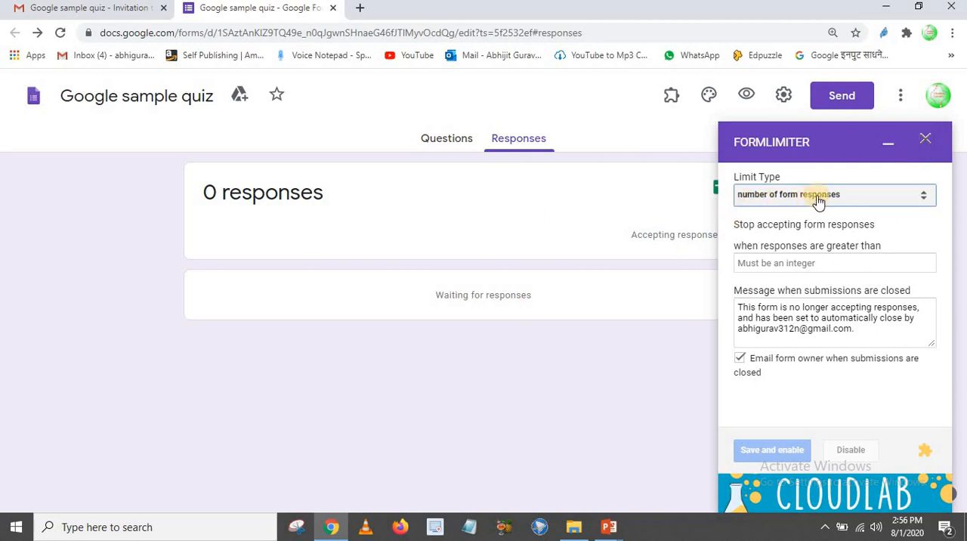
left_click(926, 139)
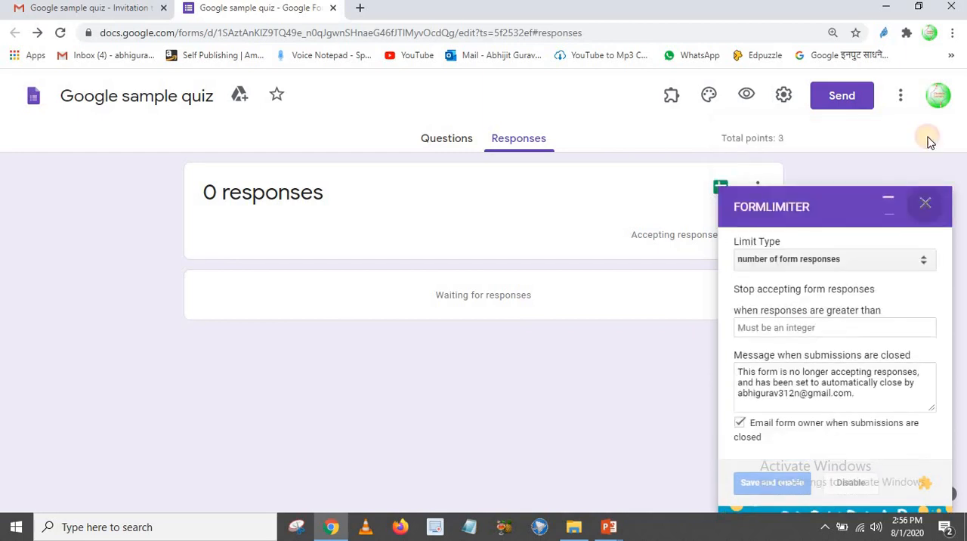
left_click(450, 139)
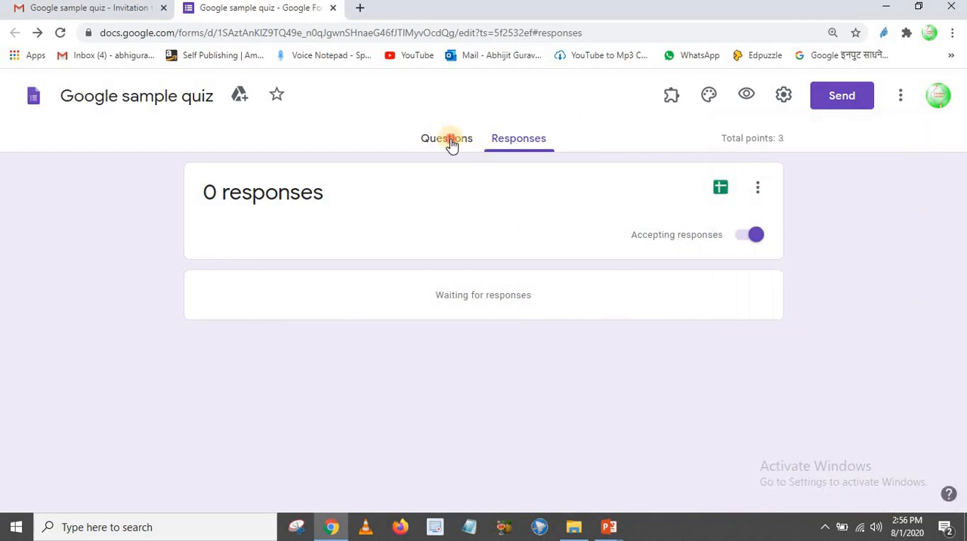